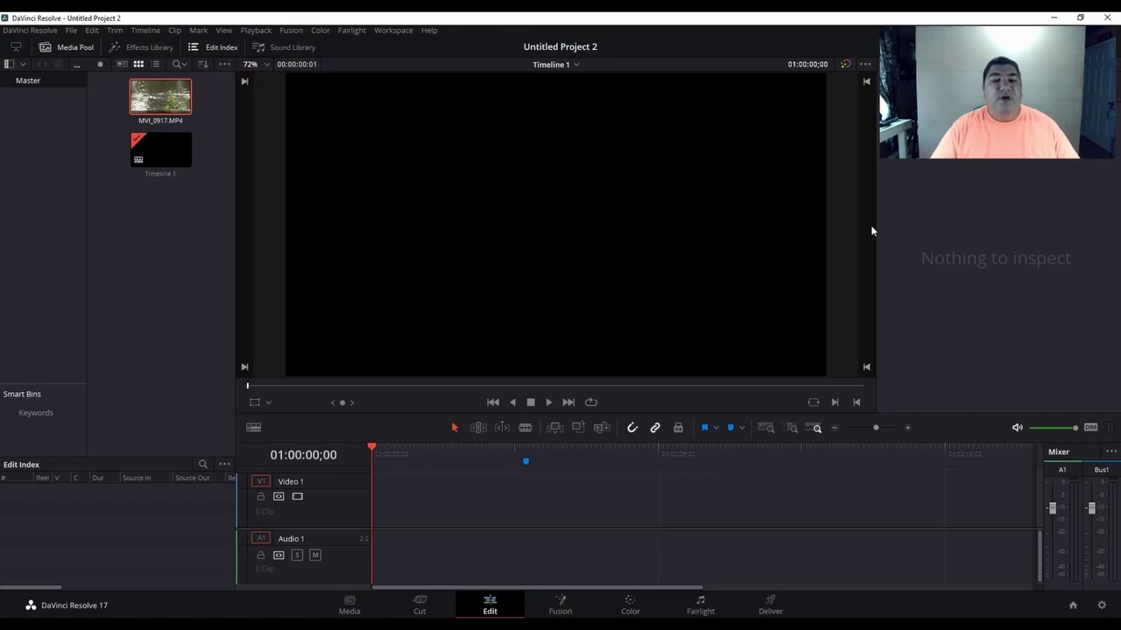
Add the MVI_0917.MP4 clip to the start of the empty timeline on Video 1 and Audio 1
double_click(139, 122)
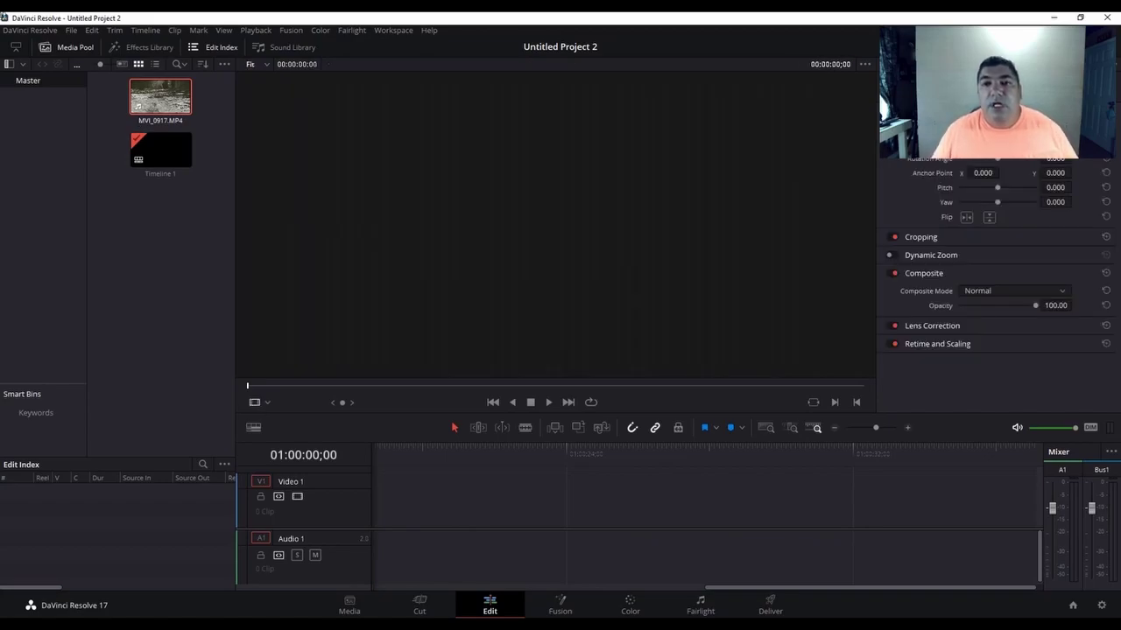
left_click_drag(145, 94, 377, 523)
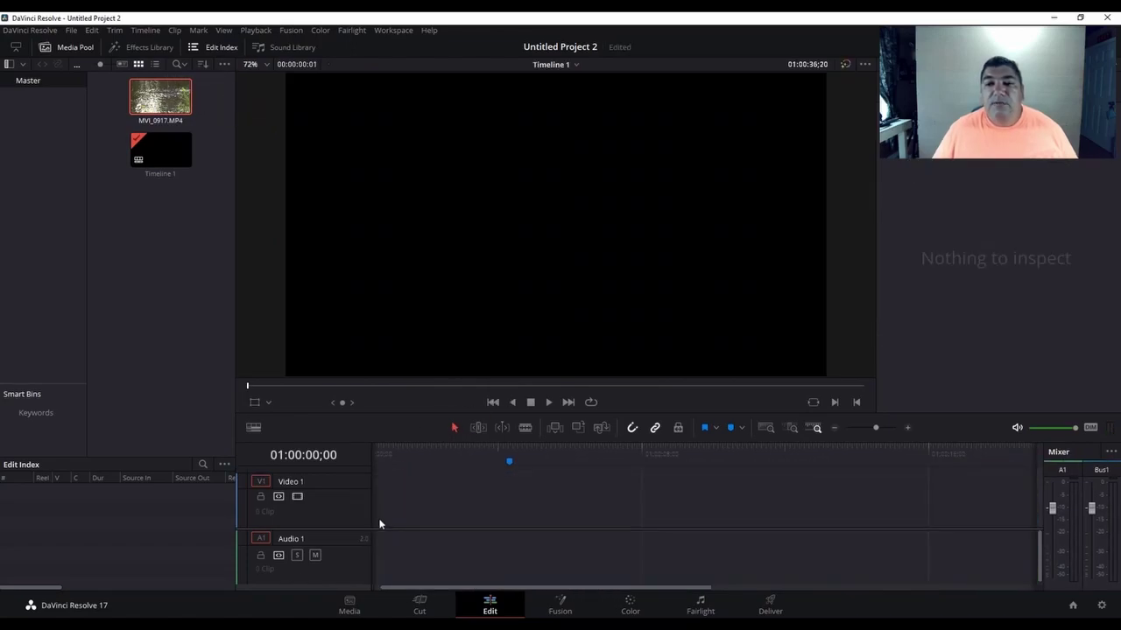
left_click_drag(166, 92, 384, 508)
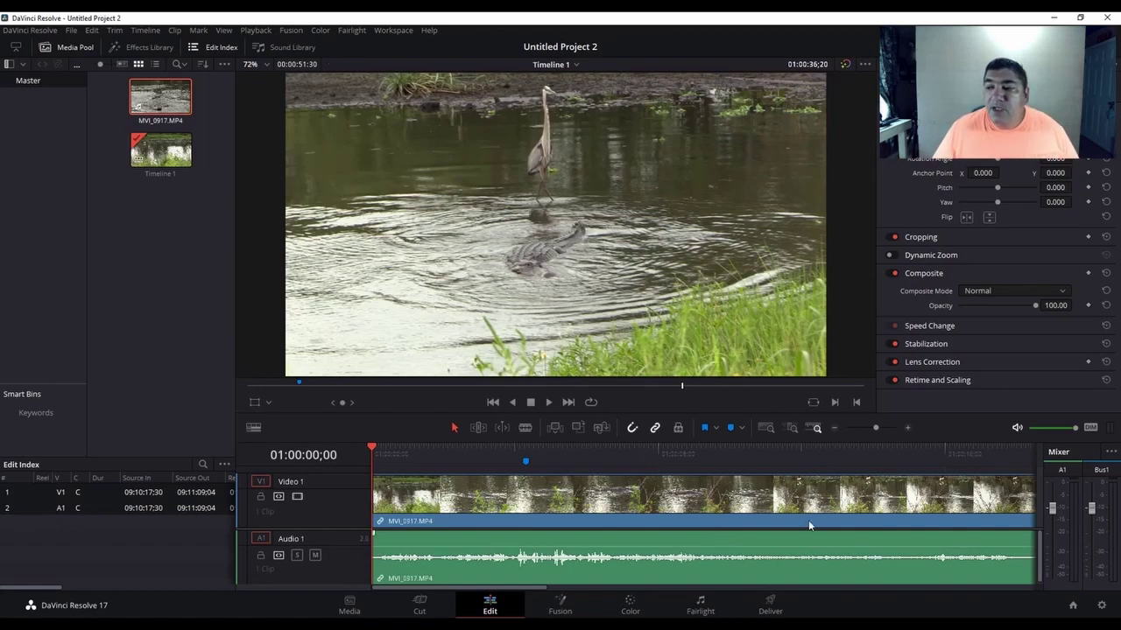
Examine the project's master settings for timeline resolution, frame rate and video monitoring, and close them without saving
left_click(1103, 606)
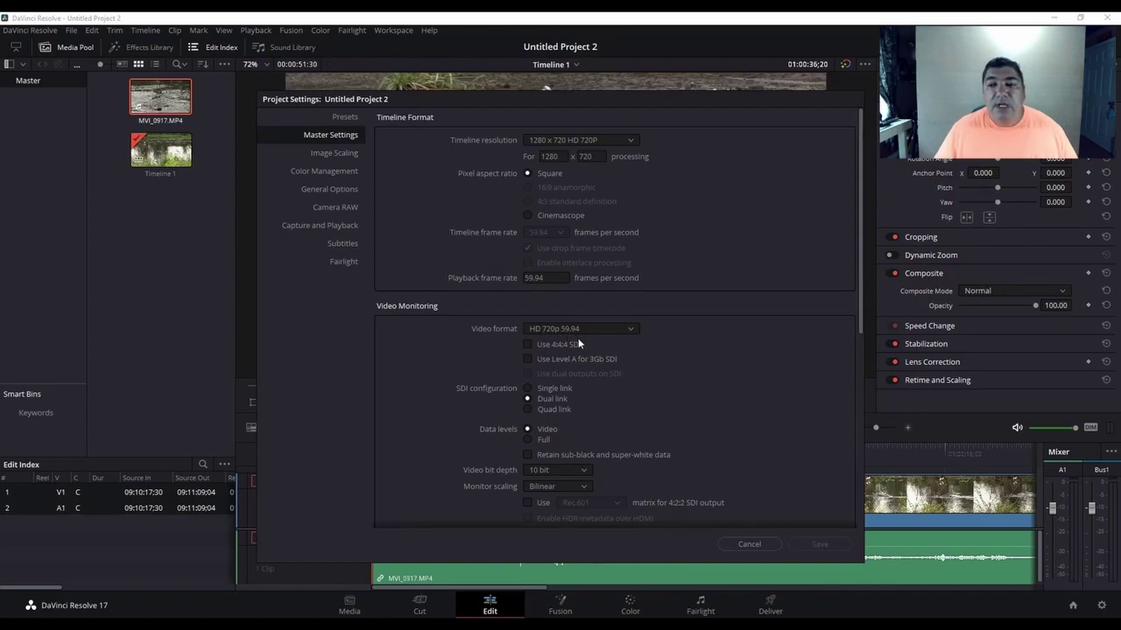
scroll(604, 302, "down", 2)
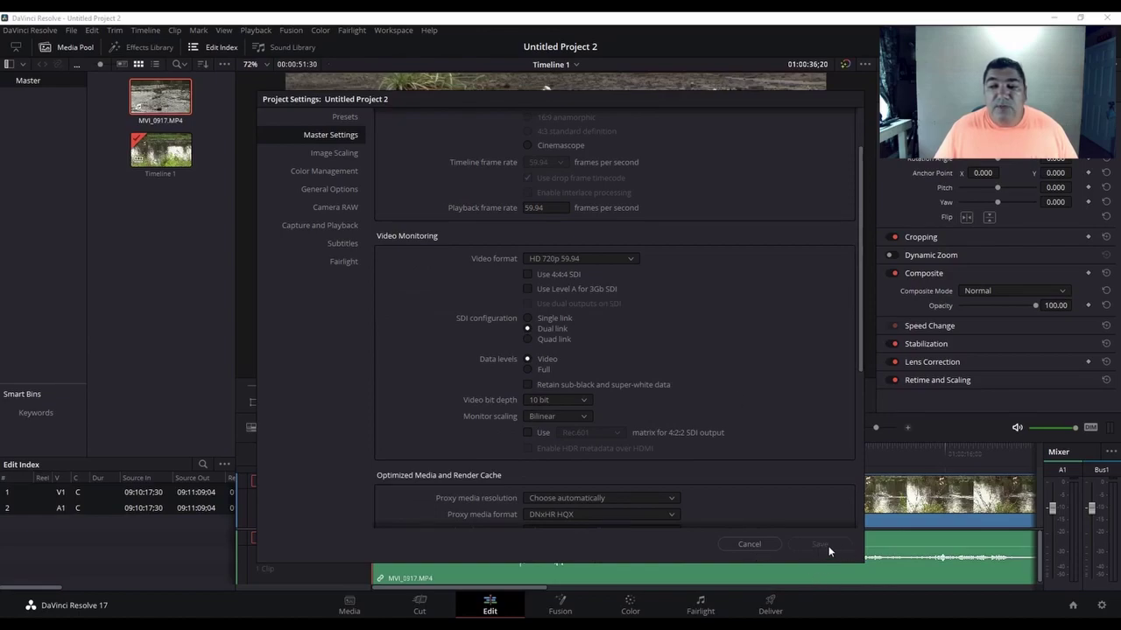
left_click(748, 544)
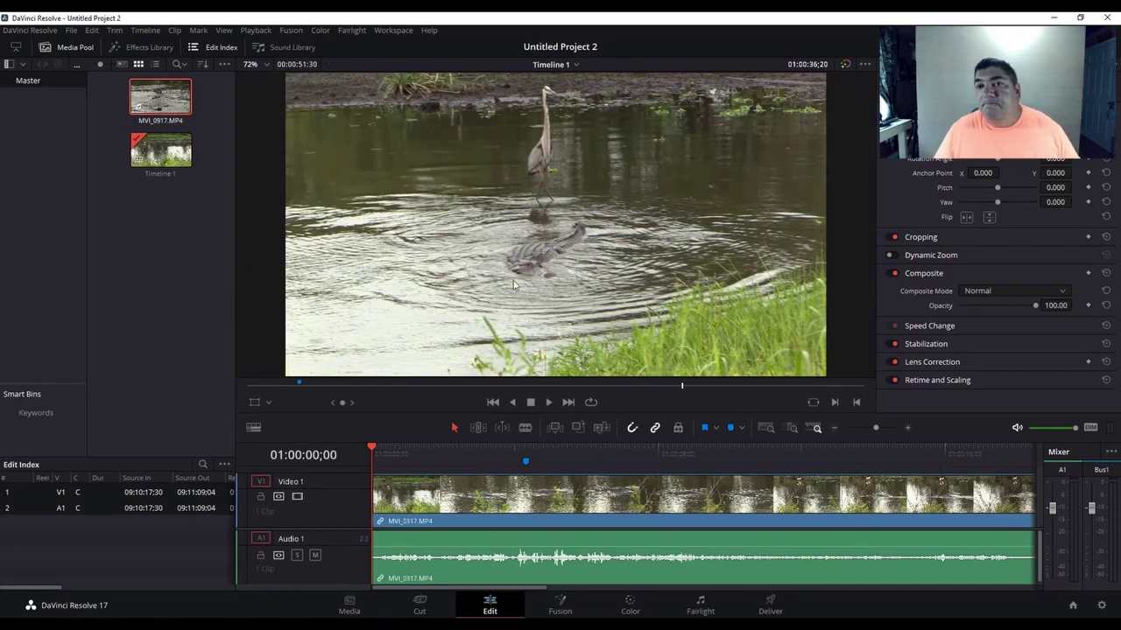
Scrub through the clip and place the playhead at 01:00:36;11, just before the alligator strikes near the heron
left_click(509, 450)
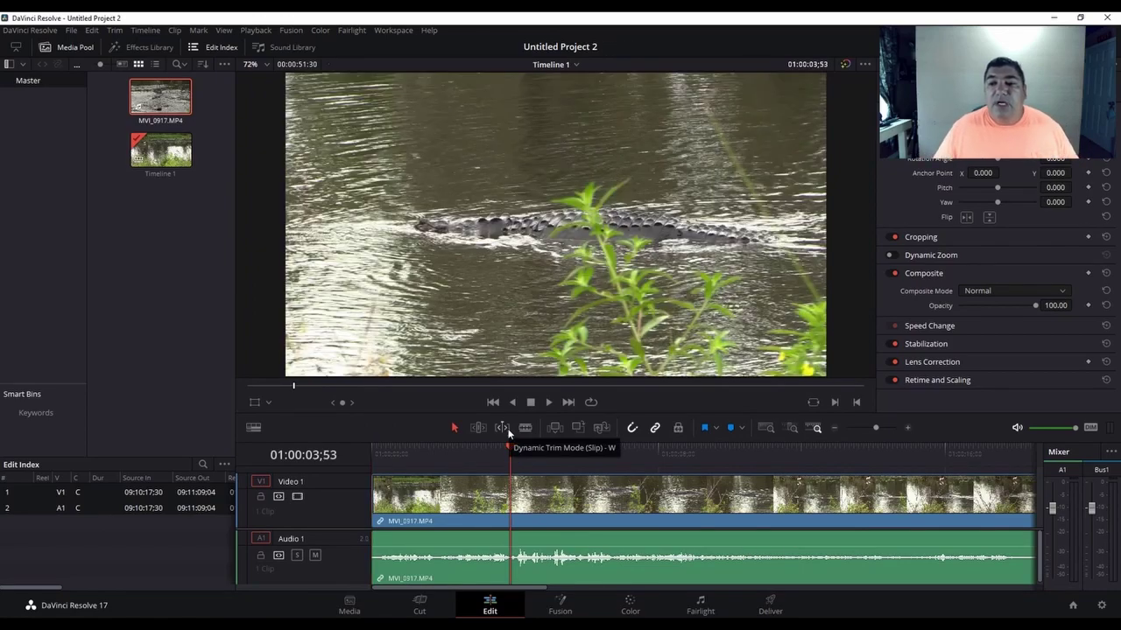
left_click_drag(508, 445, 349, 455)
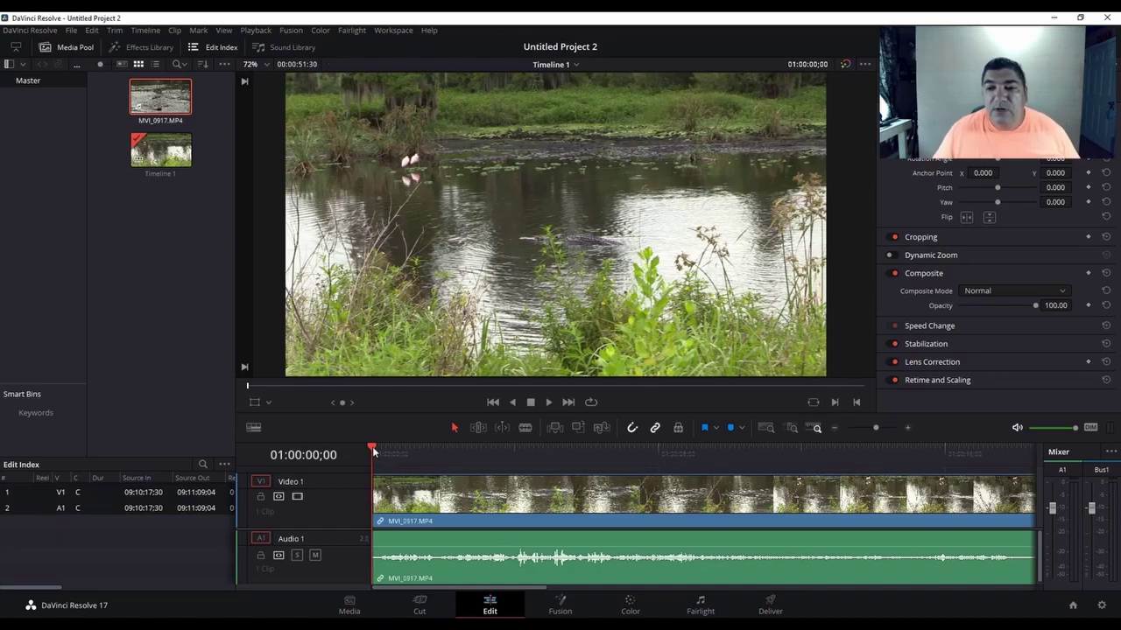
left_click_drag(372, 449, 811, 505)
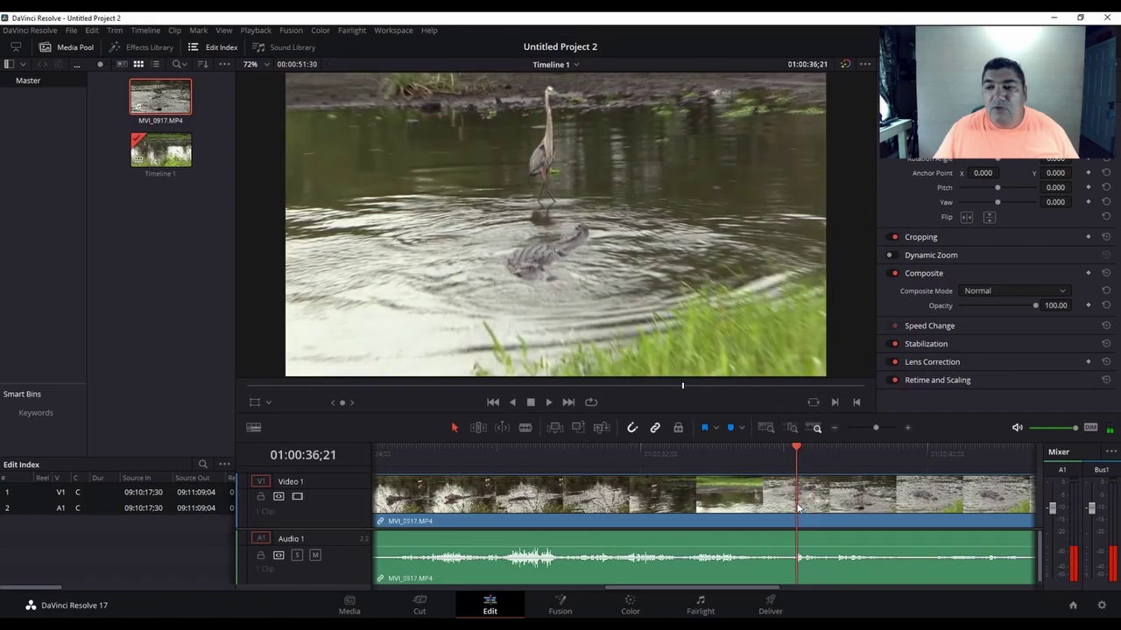
left_click_drag(797, 508, 793, 507)
left_click_drag(794, 508, 789, 501)
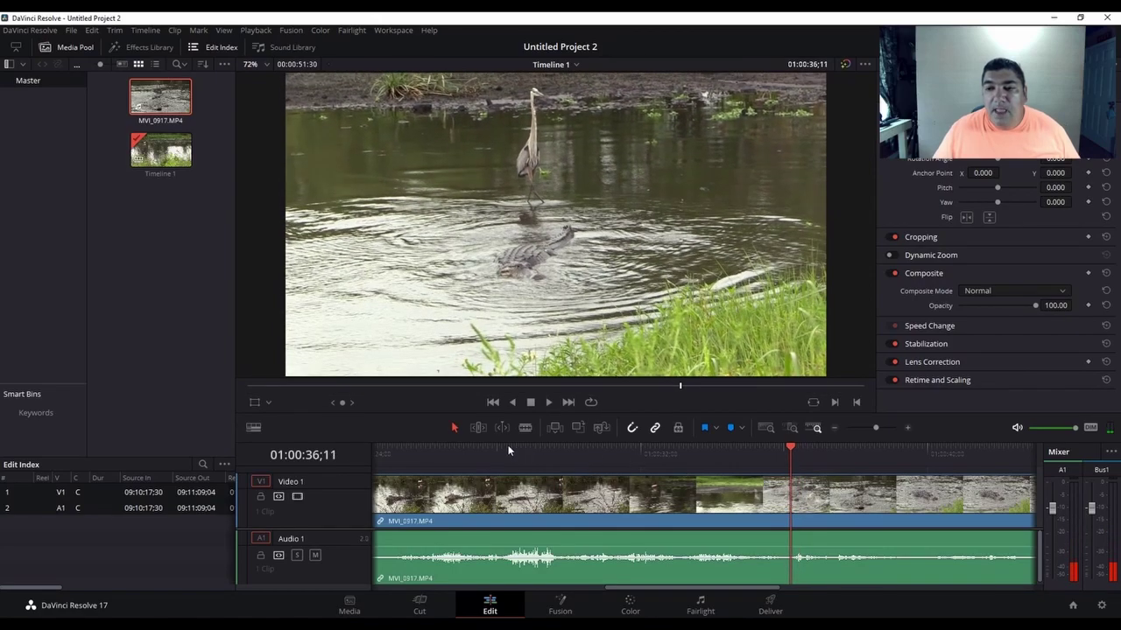
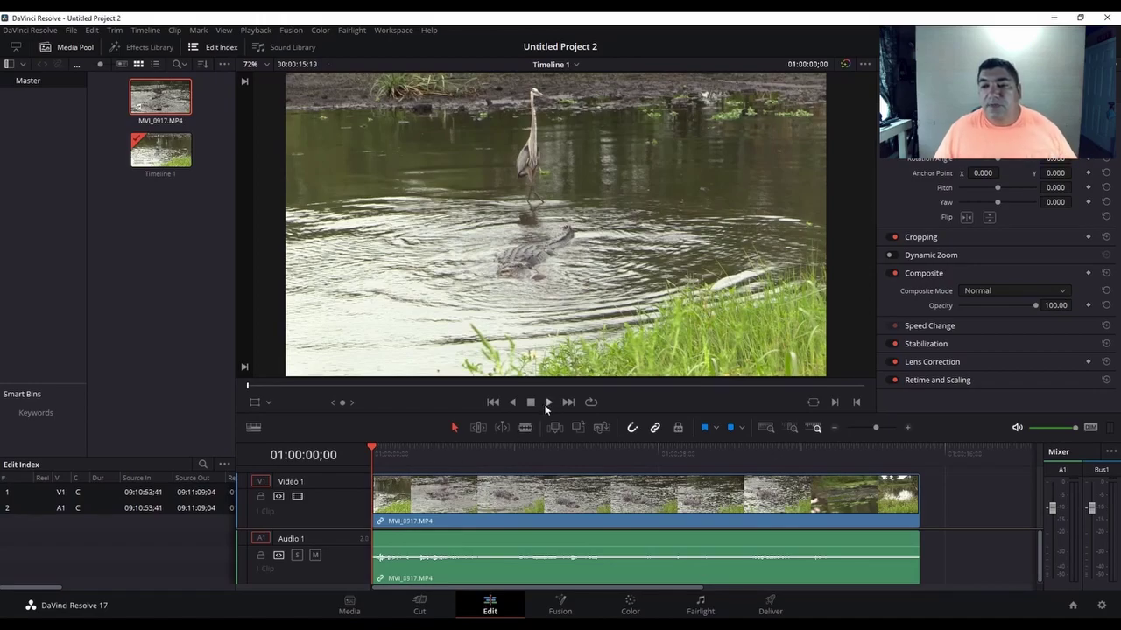
Play the trimmed clip to find the end of the strike, and split the clip at 01:00:01;22
left_click(548, 403)
left_click(531, 403)
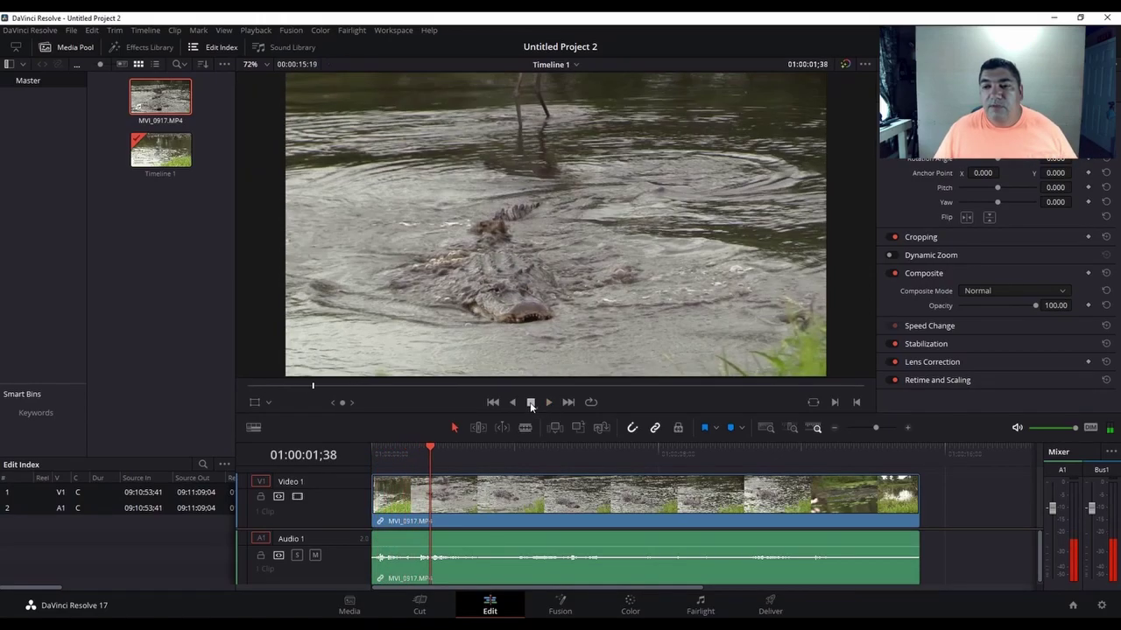
left_click_drag(430, 451, 422, 480)
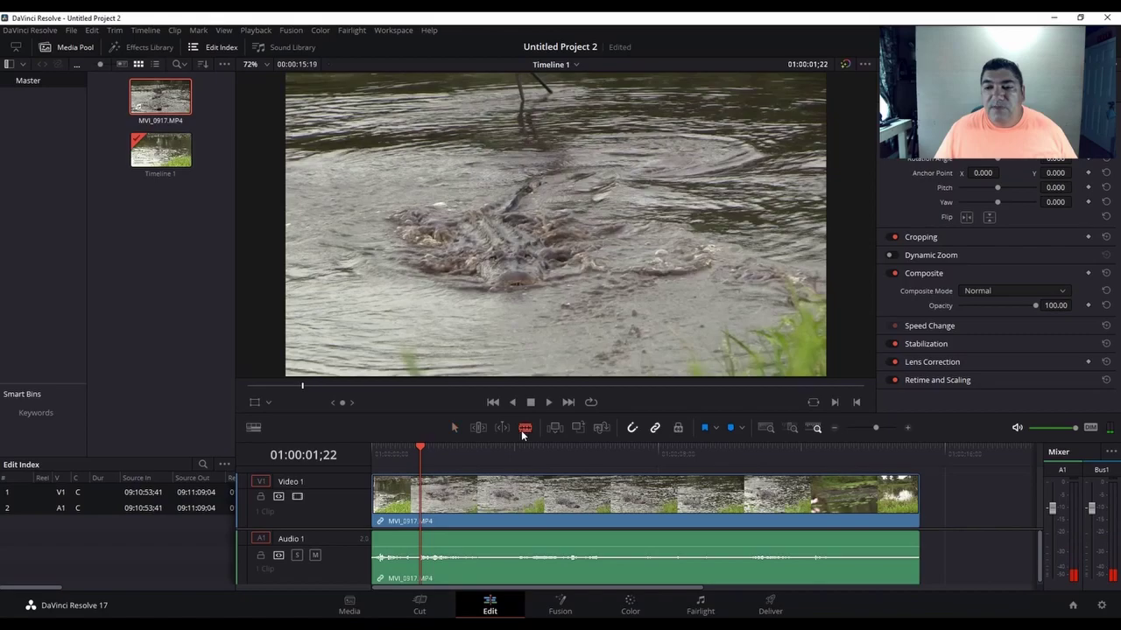
left_click(425, 492)
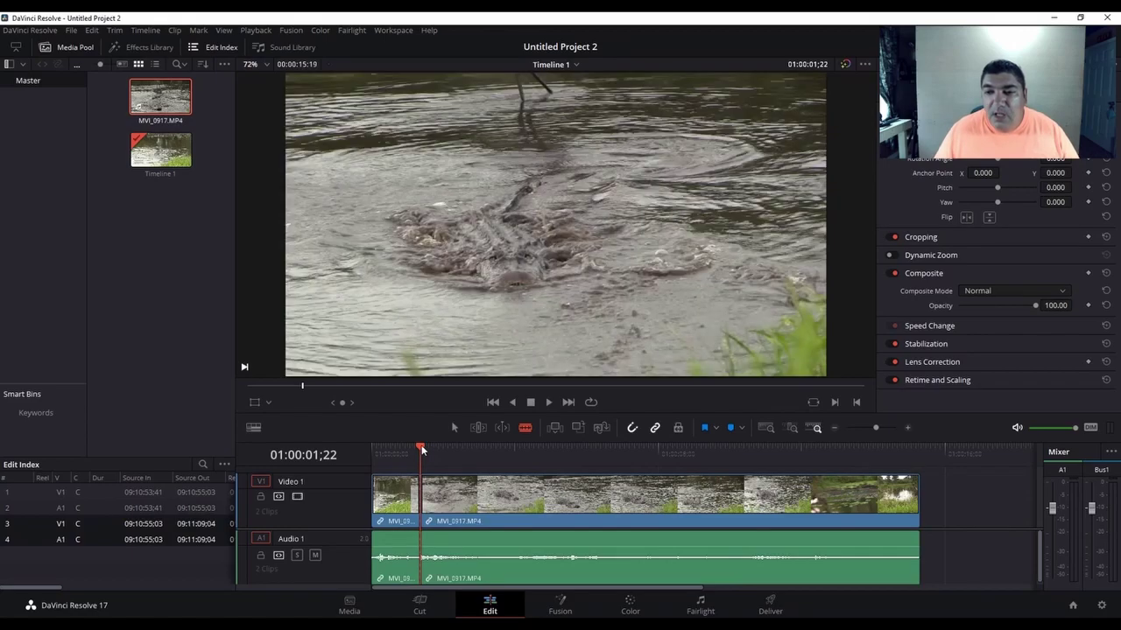
Delete the long section of the clip that follows the split, keeping only the short strike shot
left_click_drag(421, 444, 523, 451)
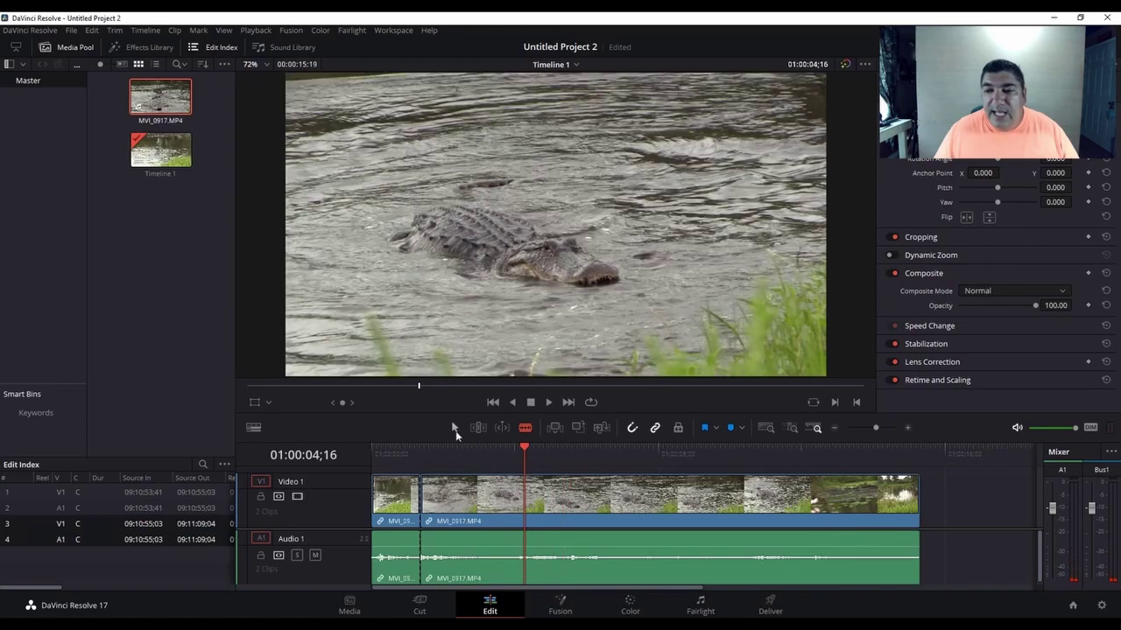
left_click(453, 427)
left_click(500, 494)
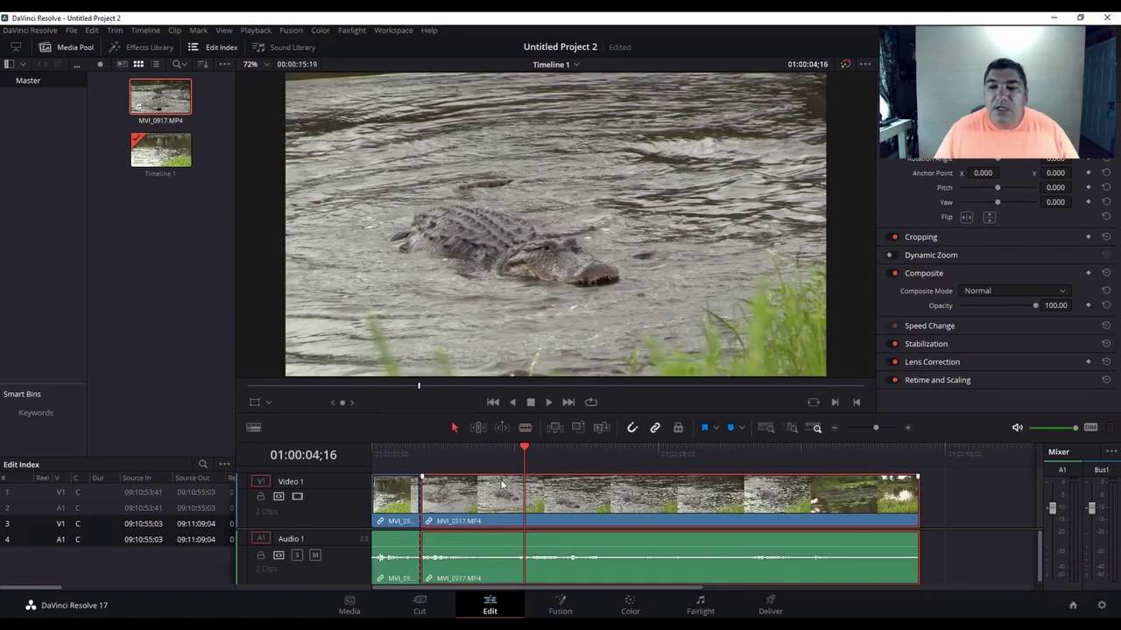
key("Delete")
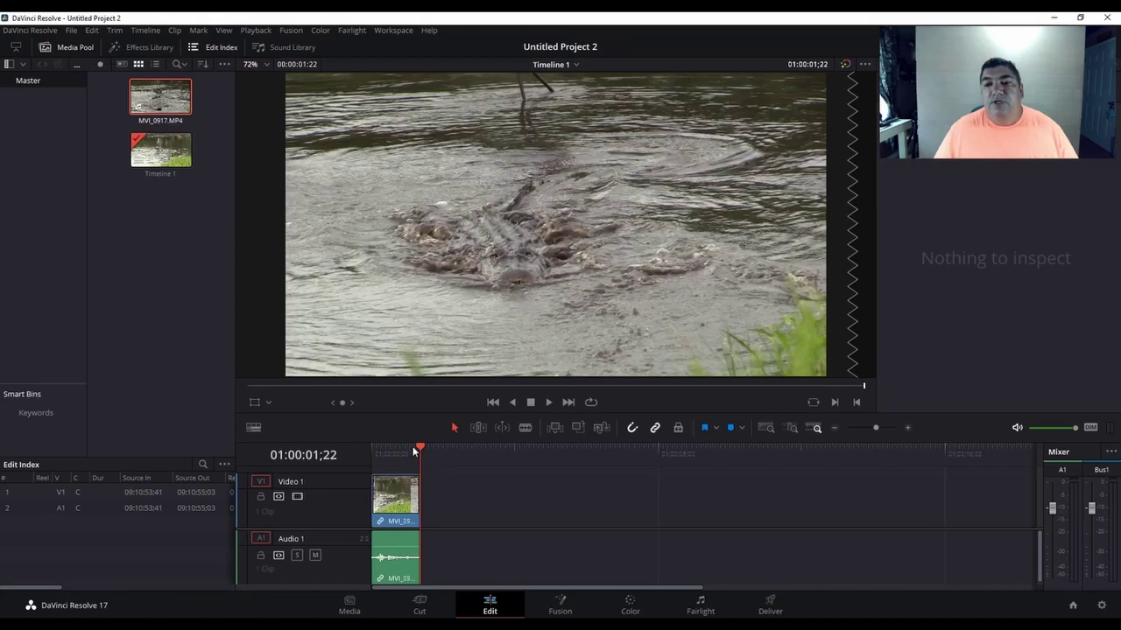
Copy the remaining short clip, paste it at 01:00:01;40, and move the copy flush against the end of the original
mouse_move(416, 450)
left_mouse_down()
mouse_move(372, 452)
mouse_move(414, 452)
left_mouse_up()
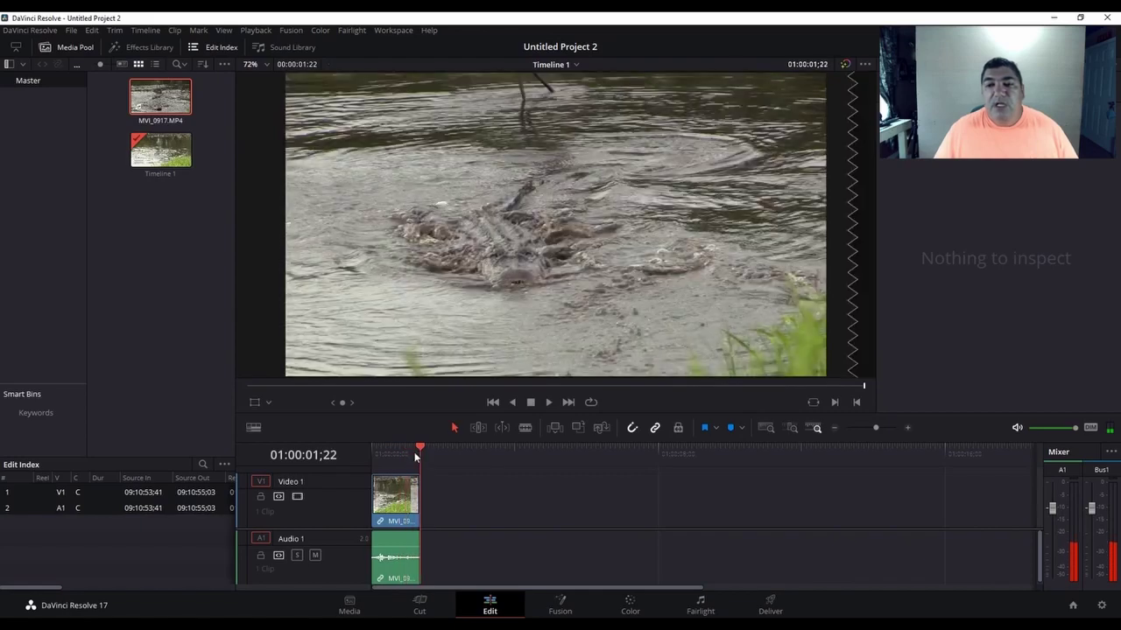
left_click(400, 498)
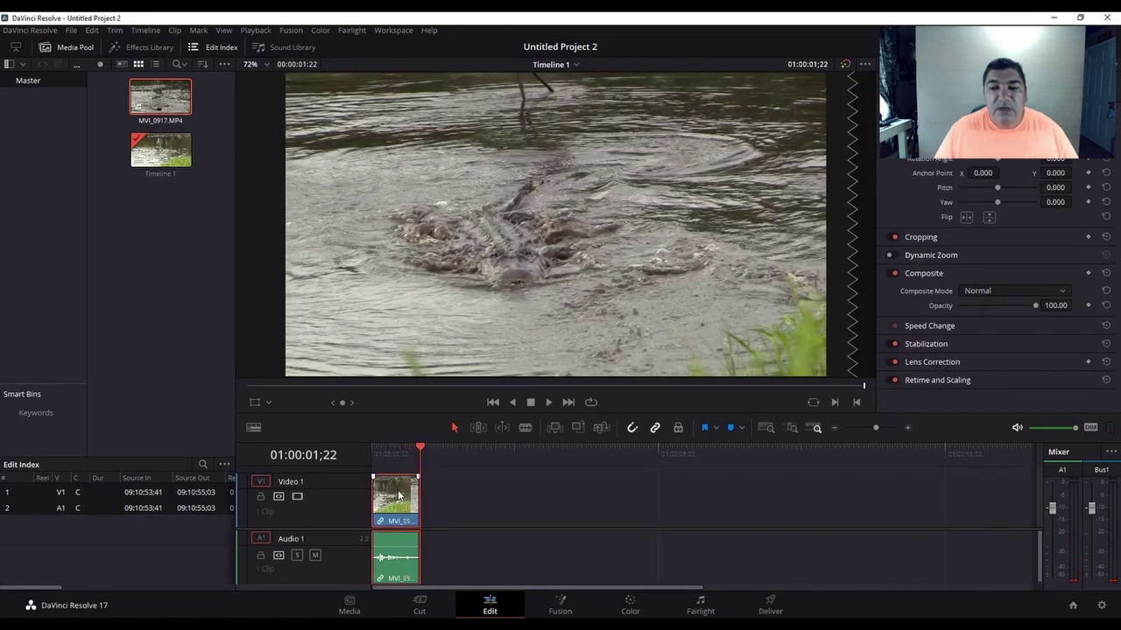
right_click(399, 498)
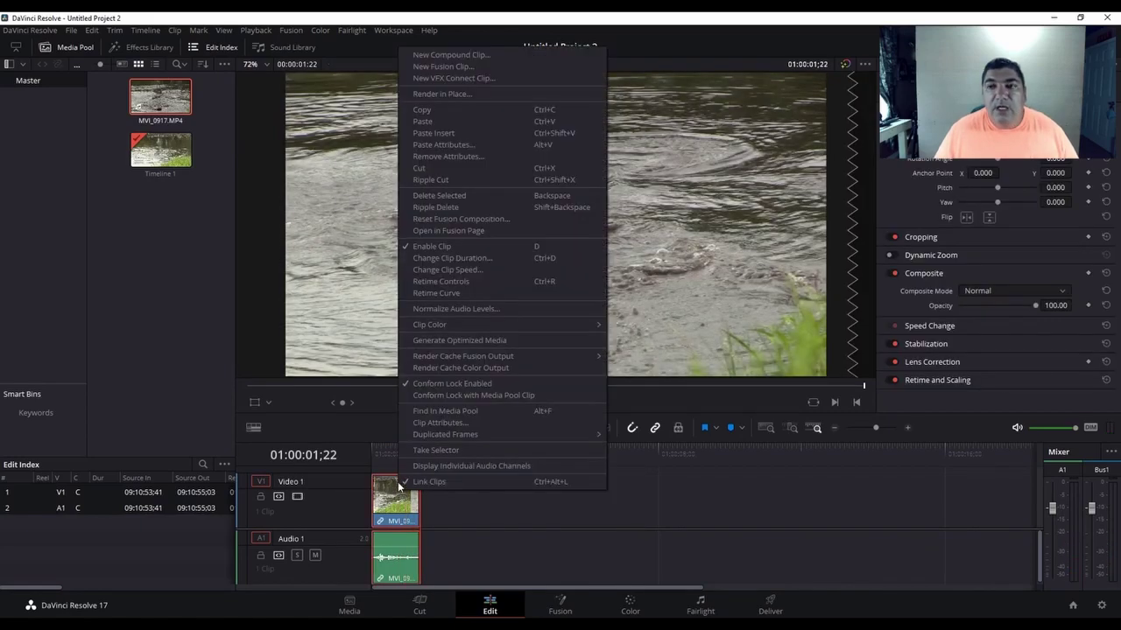
left_click(434, 111)
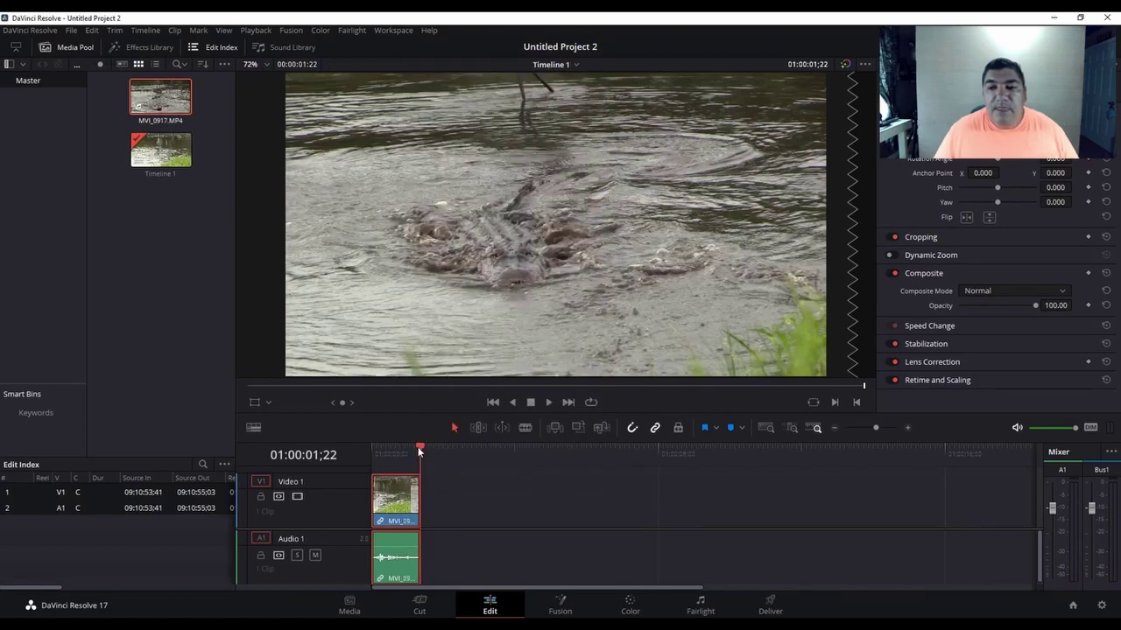
left_click_drag(417, 447, 431, 447)
right_click(472, 480)
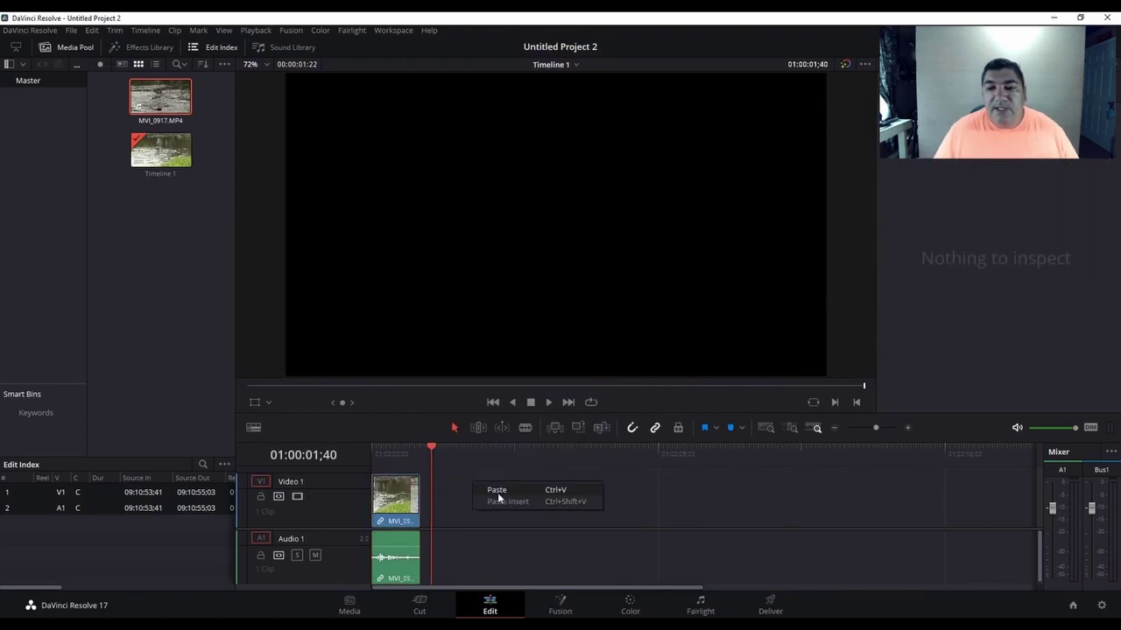
left_click(501, 498)
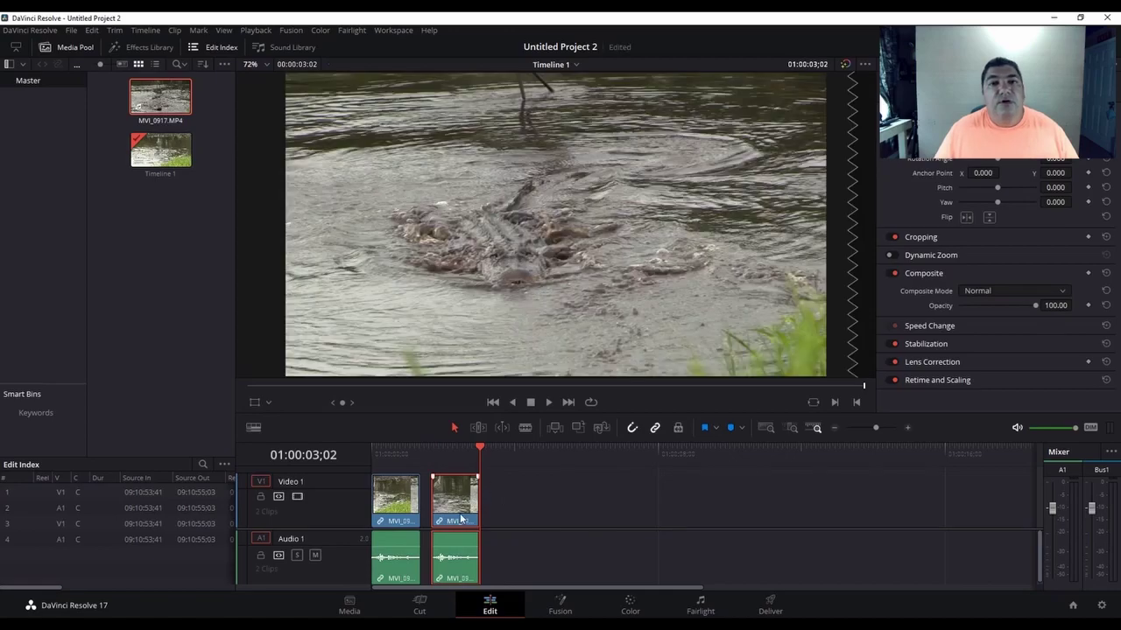
left_click_drag(461, 506, 453, 506)
key("Up")
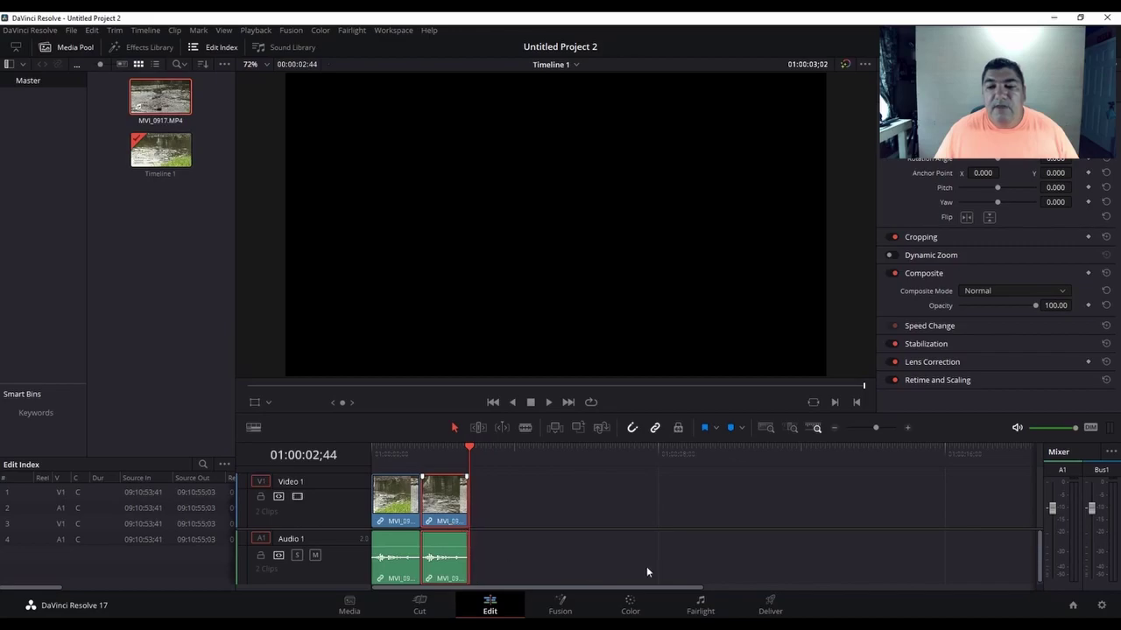
Change the speed of the second clip to slow motion at 14.985 frames per second
right_click(446, 502)
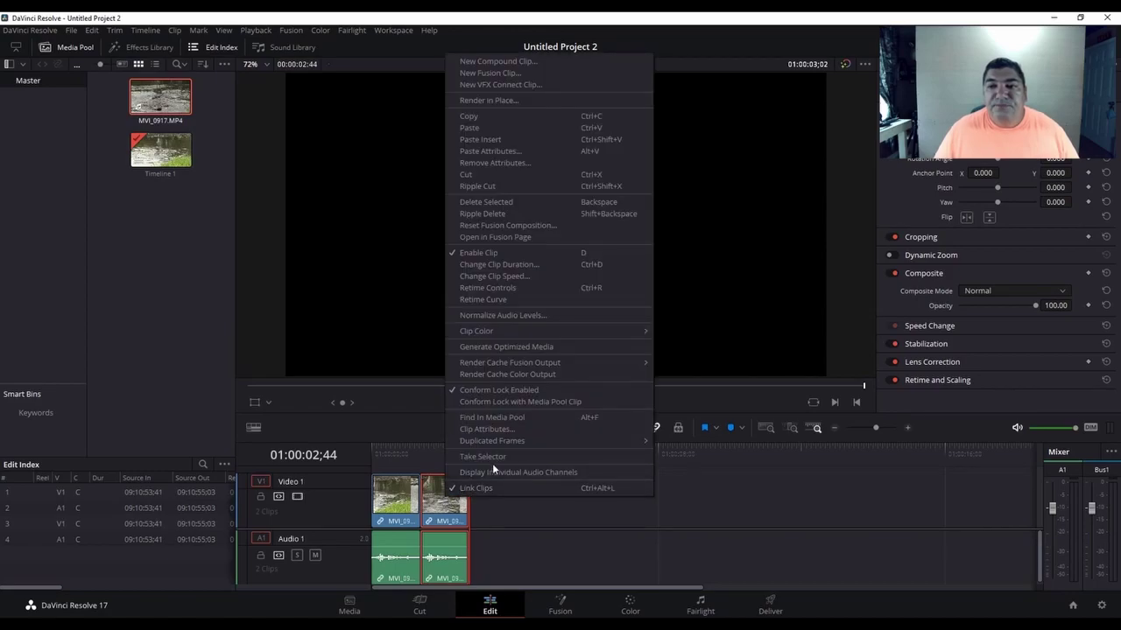
left_click(505, 277)
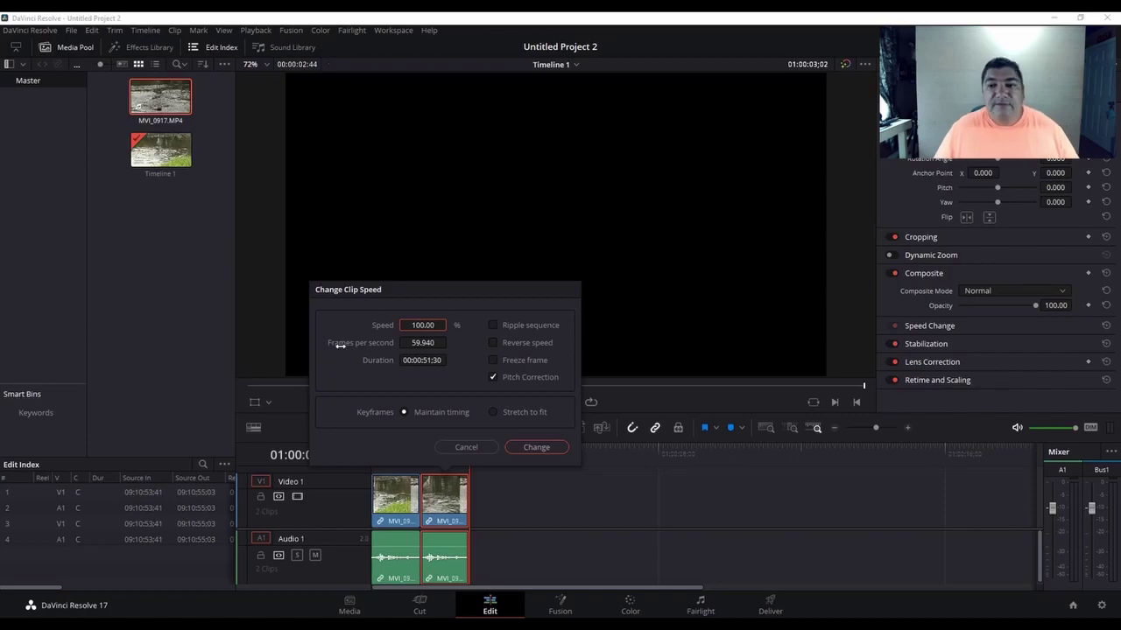
left_click(422, 324)
left_click_drag(433, 325, 409, 325)
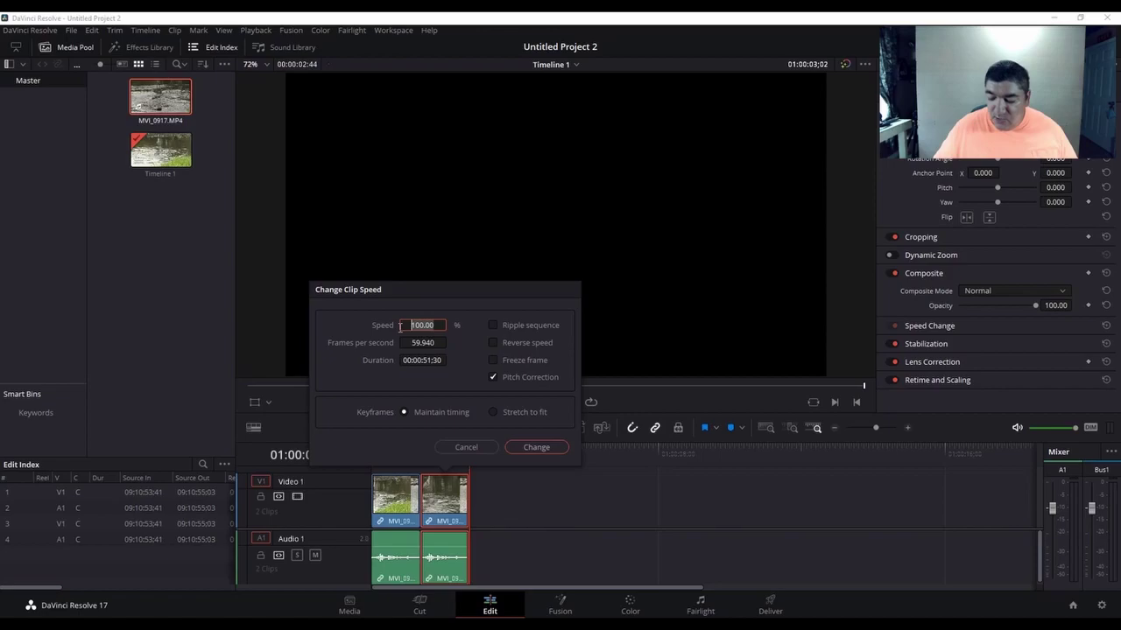
key("Return")
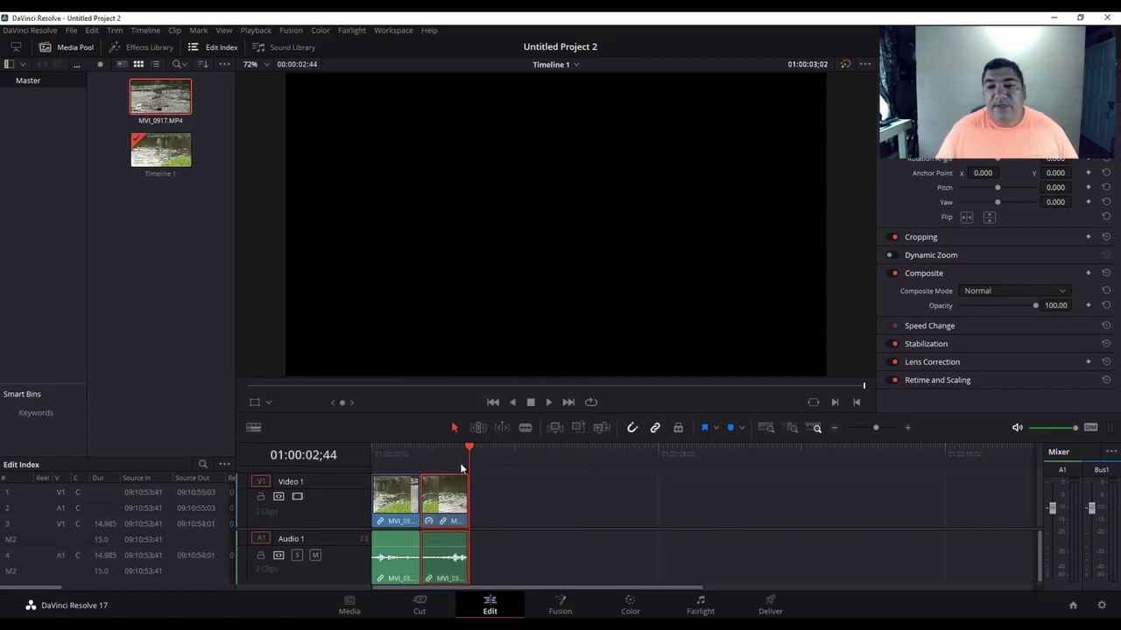
Play back the slowed clip and extend its end so the timeline lasts about 00:00:05;59
left_click_drag(467, 452, 421, 450)
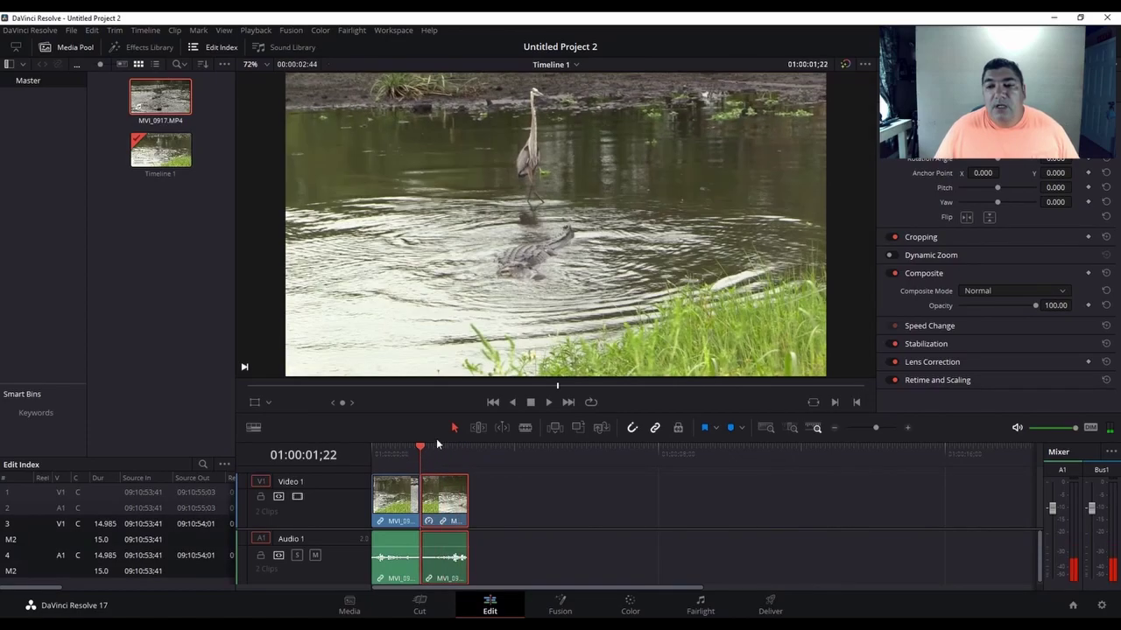
left_click(550, 402)
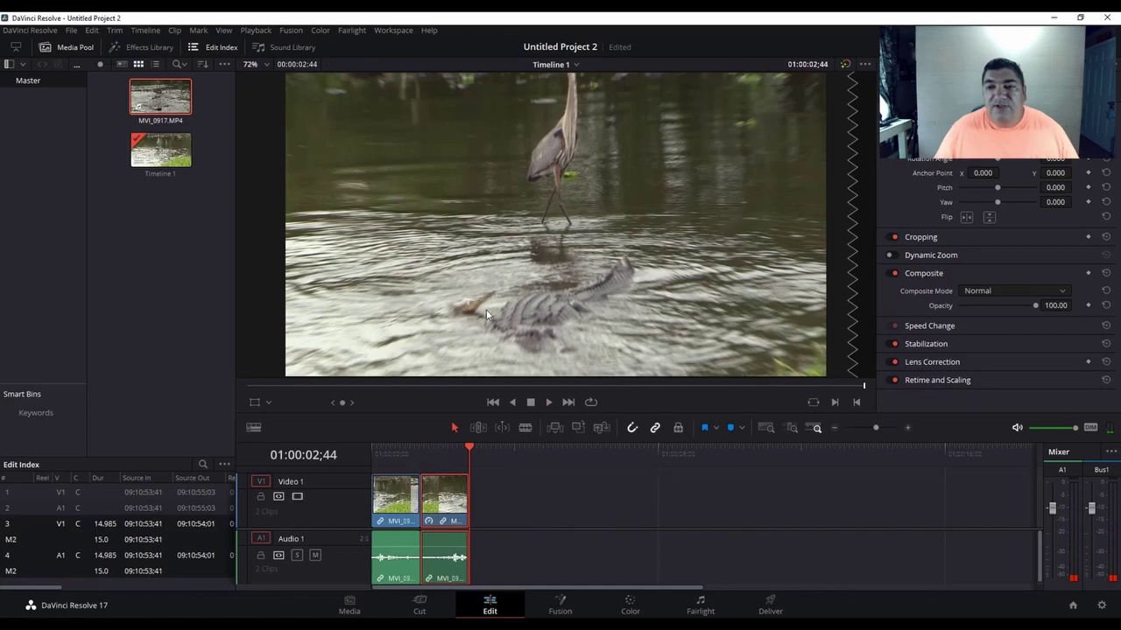
left_click_drag(471, 498, 586, 511)
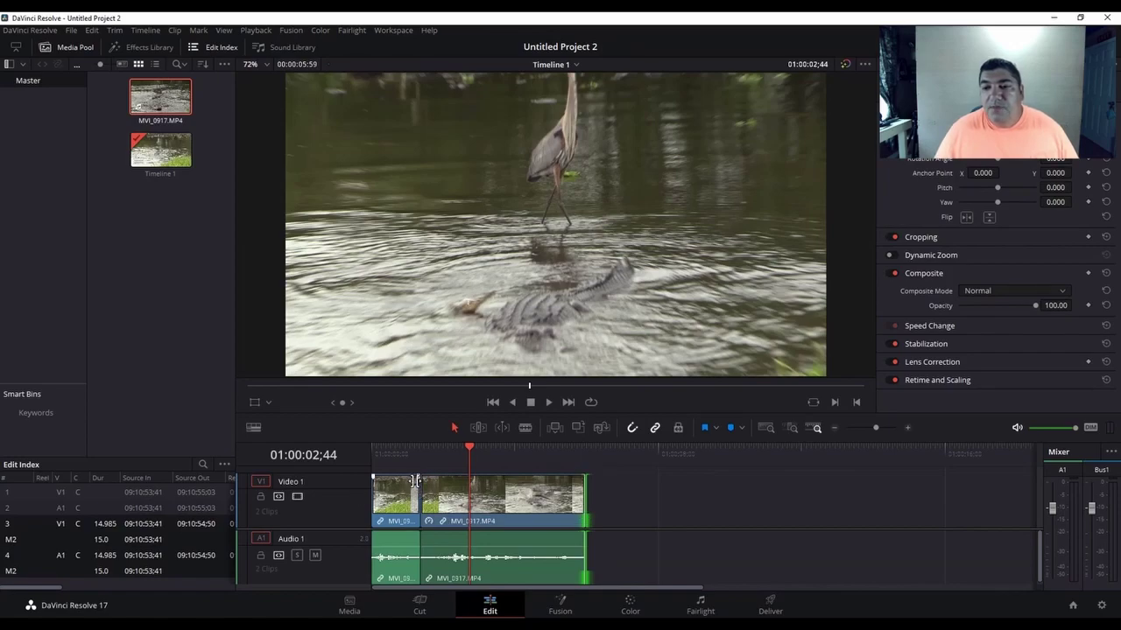
Split the slowed clip at 01:00:02;03, shortly before the strike action begins
left_click_drag(467, 448, 444, 468)
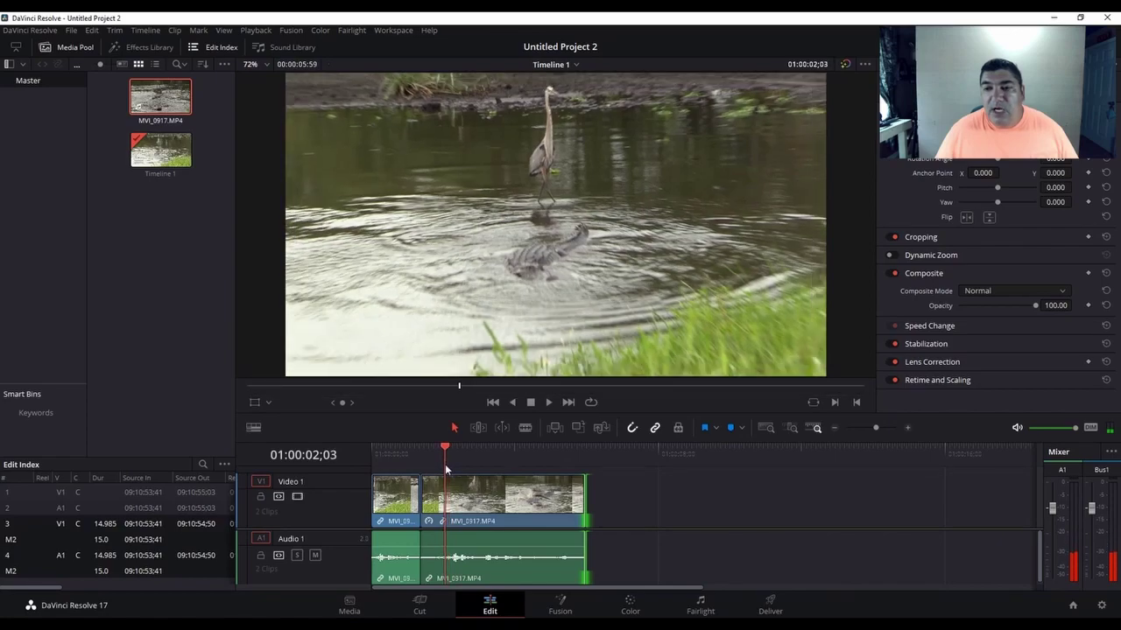
left_click(526, 427)
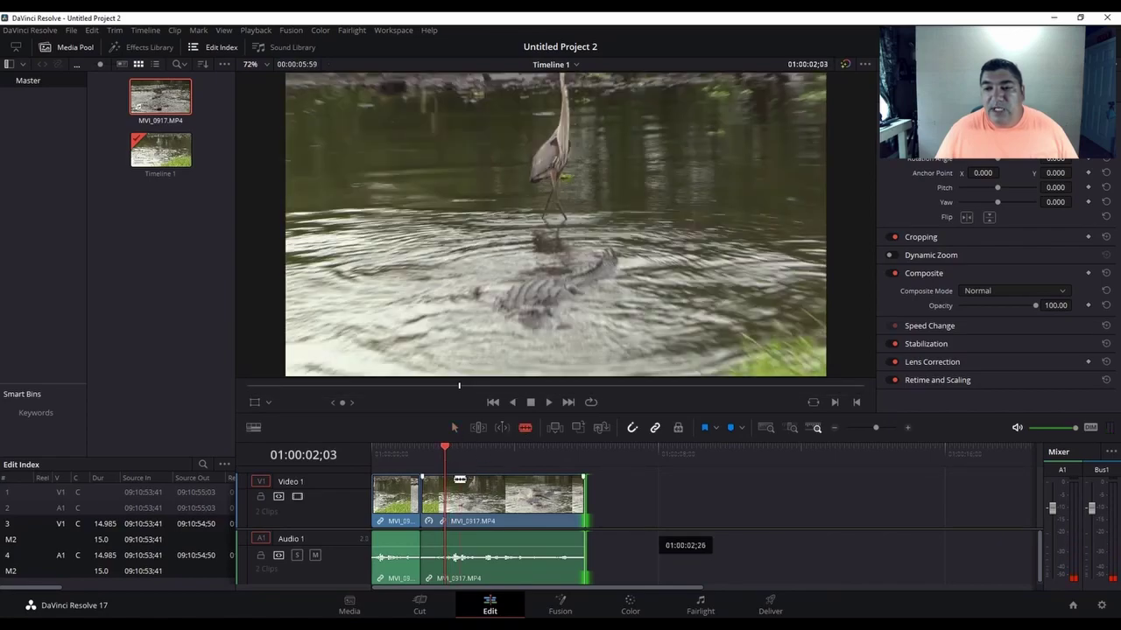
left_click(453, 490)
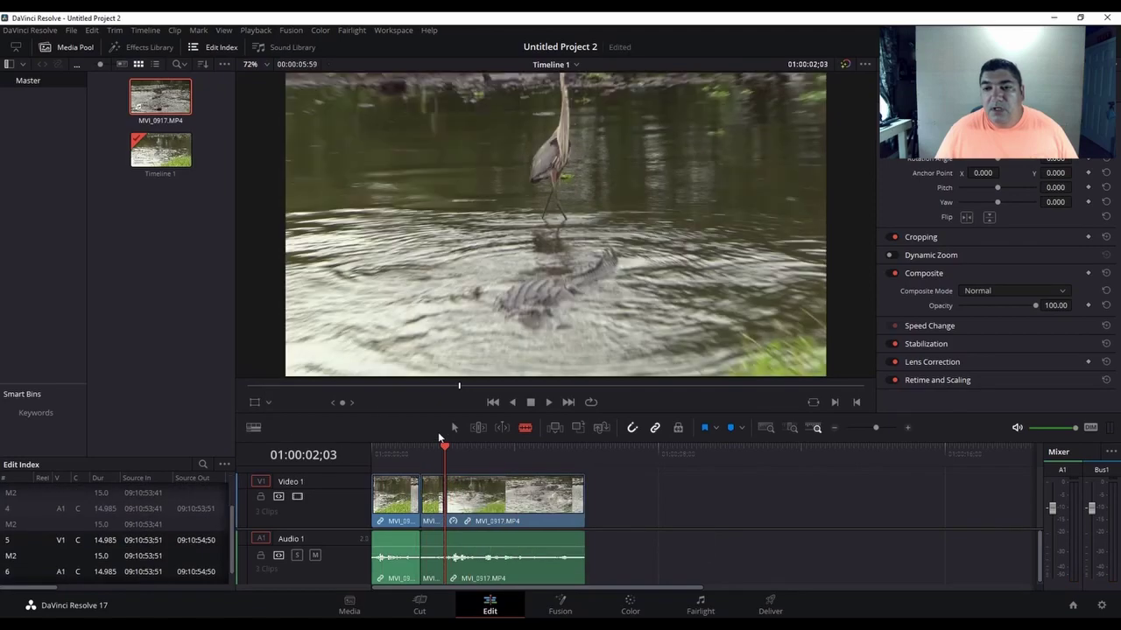
Ripple delete the short slowed section before the split, and play the timeline from the start through the slowed strike
left_click(453, 427)
left_click(430, 492)
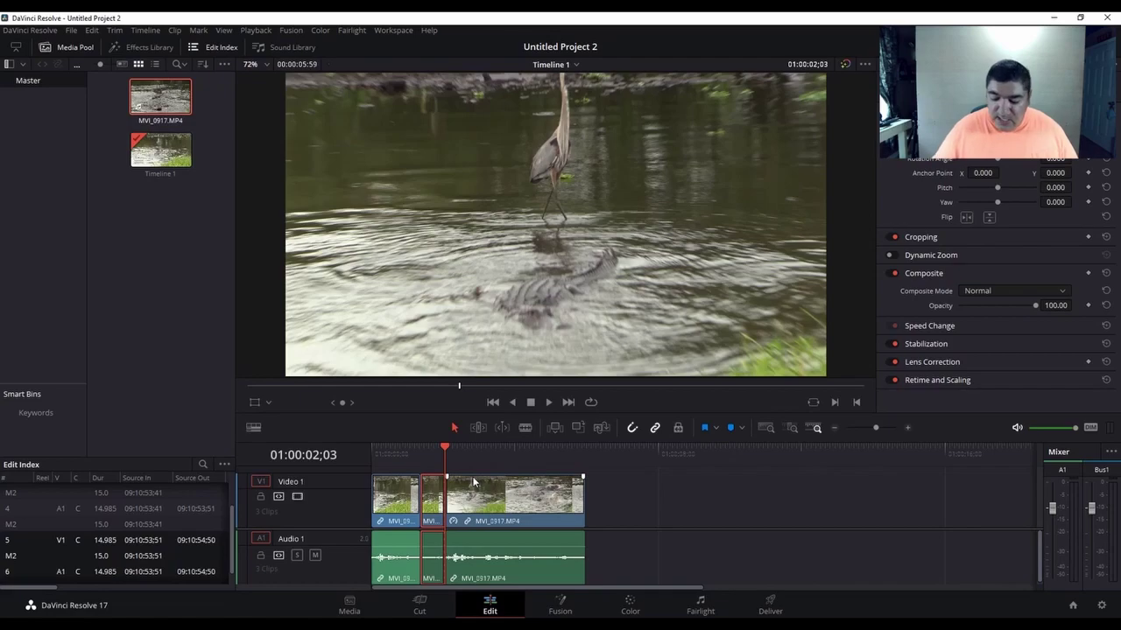
key("Delete")
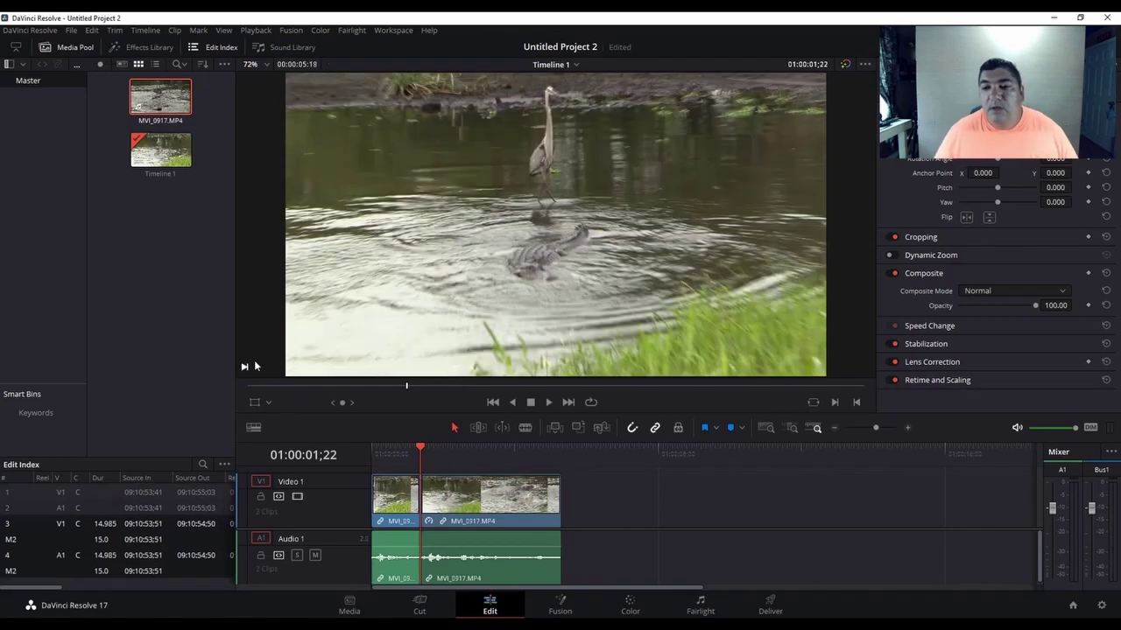
left_click_drag(420, 447, 372, 449)
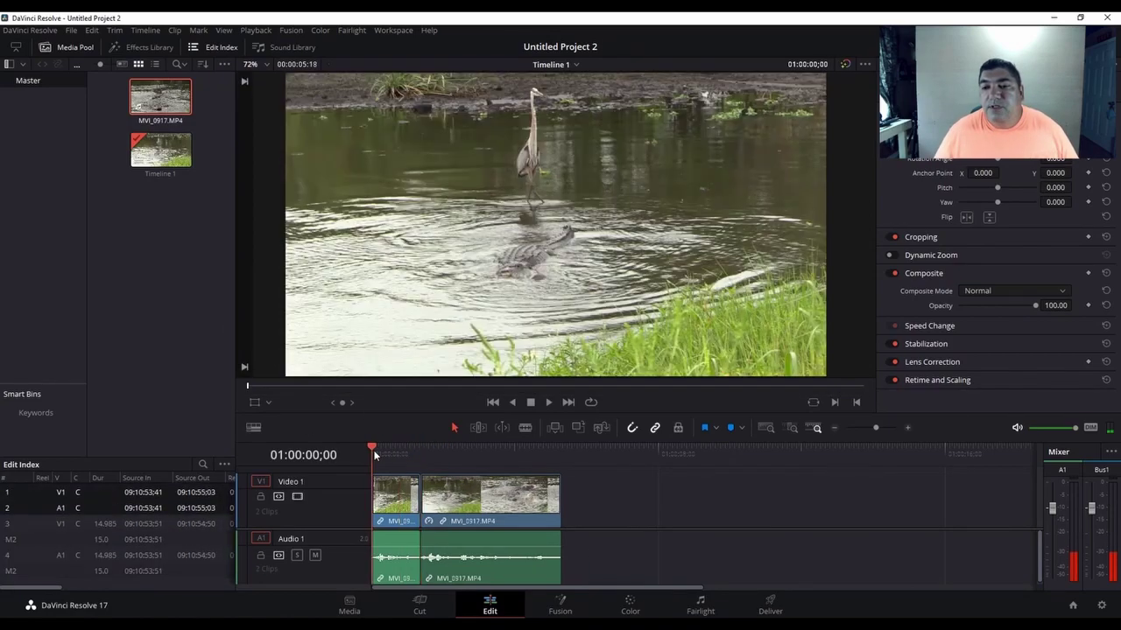
left_click(549, 403)
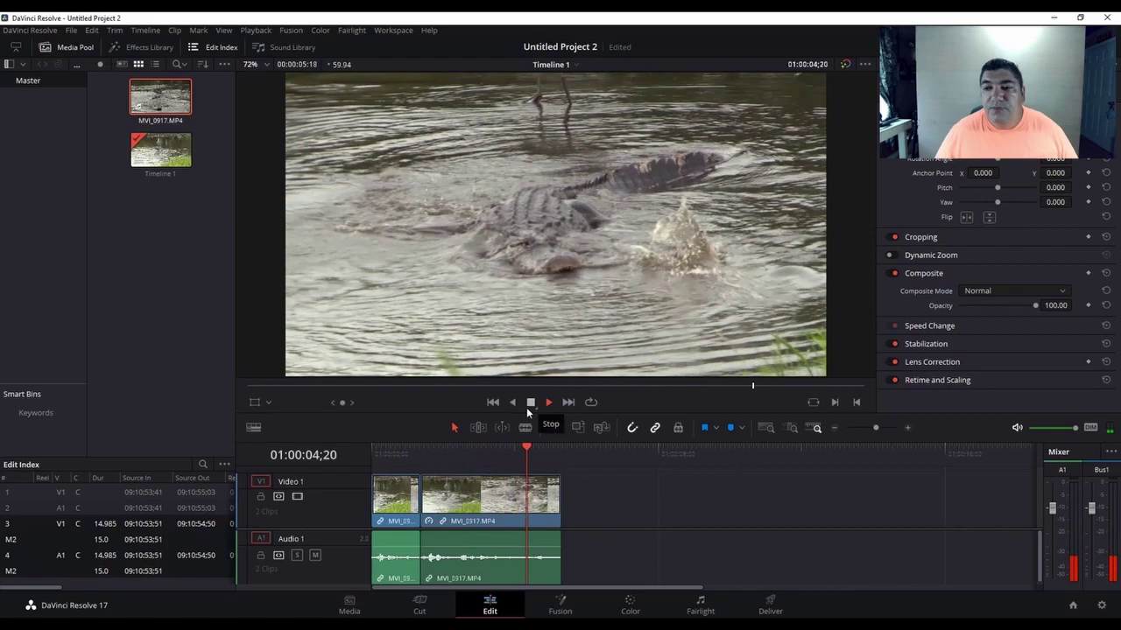
left_click(528, 405)
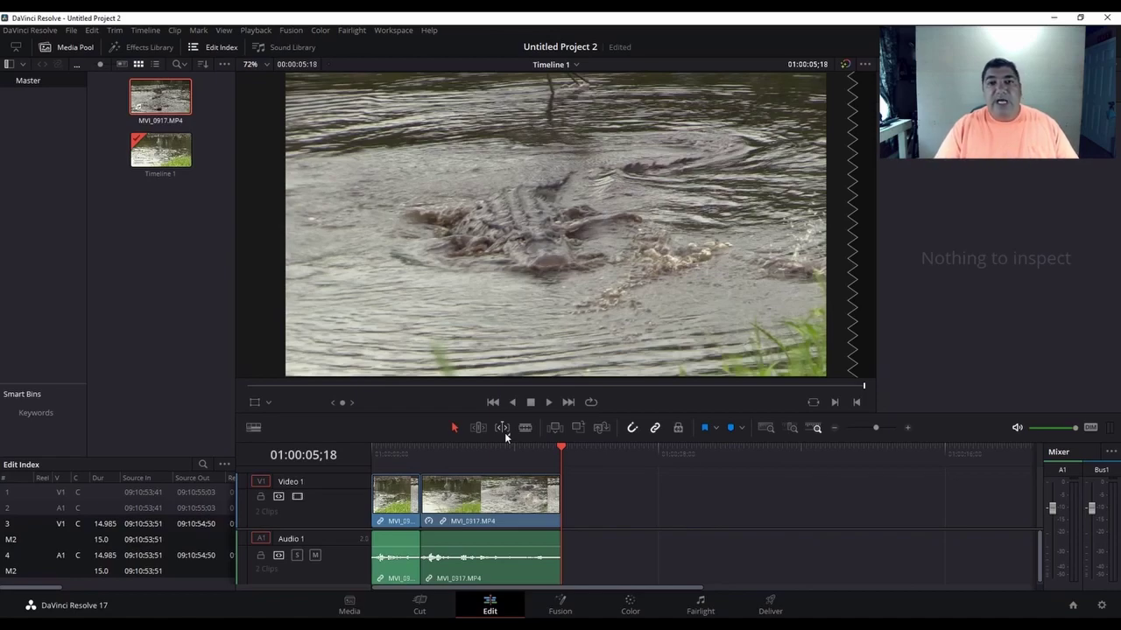
Unlink the slowed clip's video from its audio, and check that each part can be selected separately
left_click(496, 511)
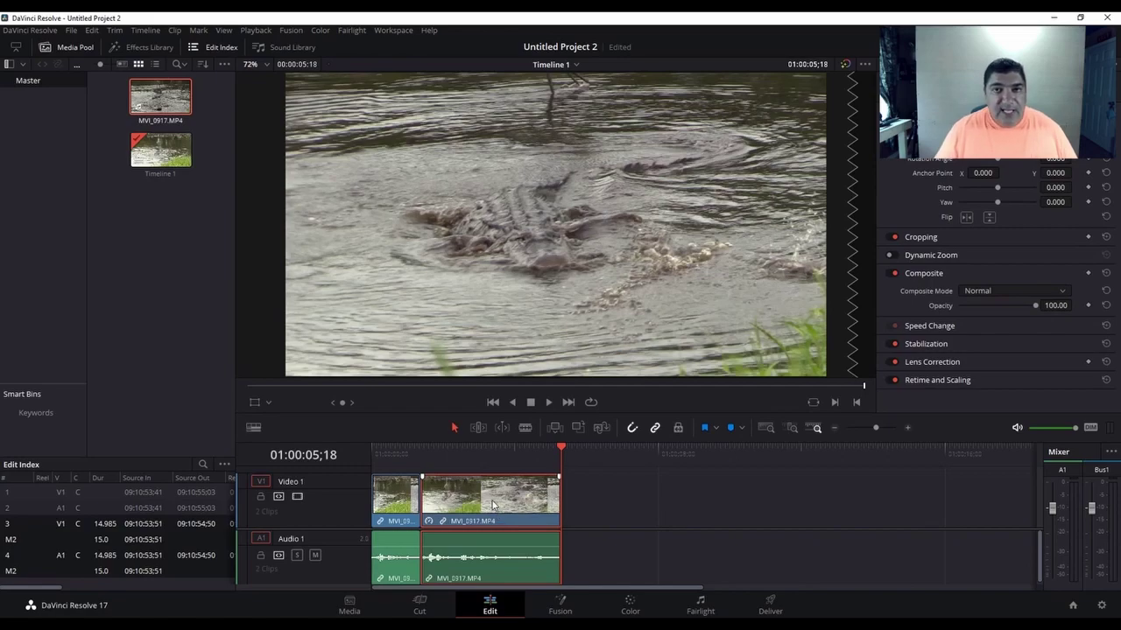
right_click(524, 567)
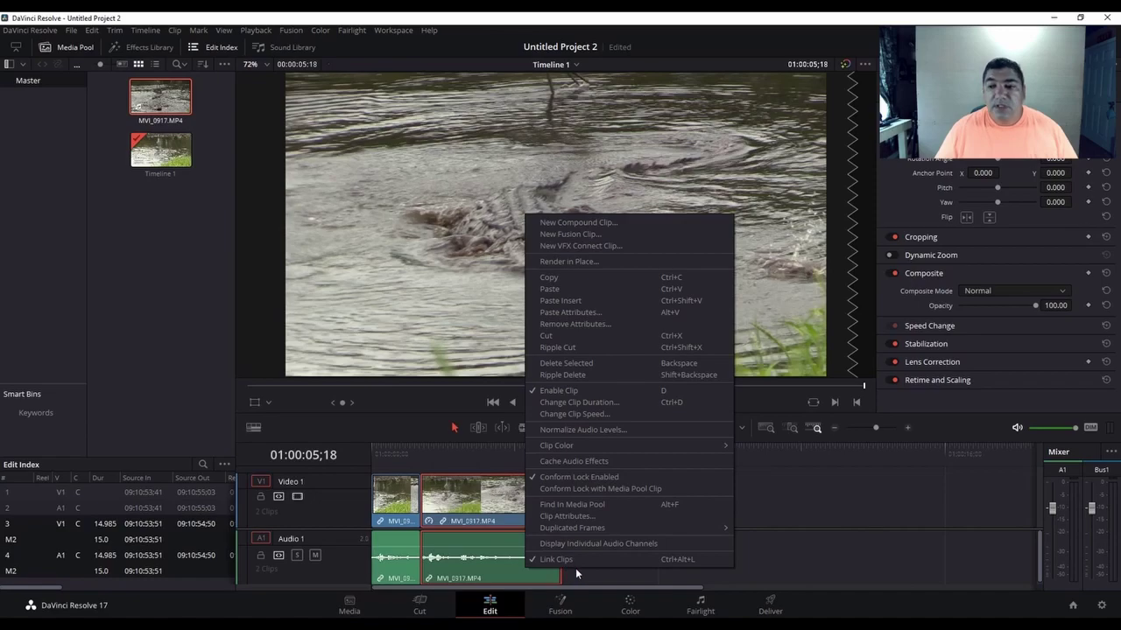
left_click(562, 560)
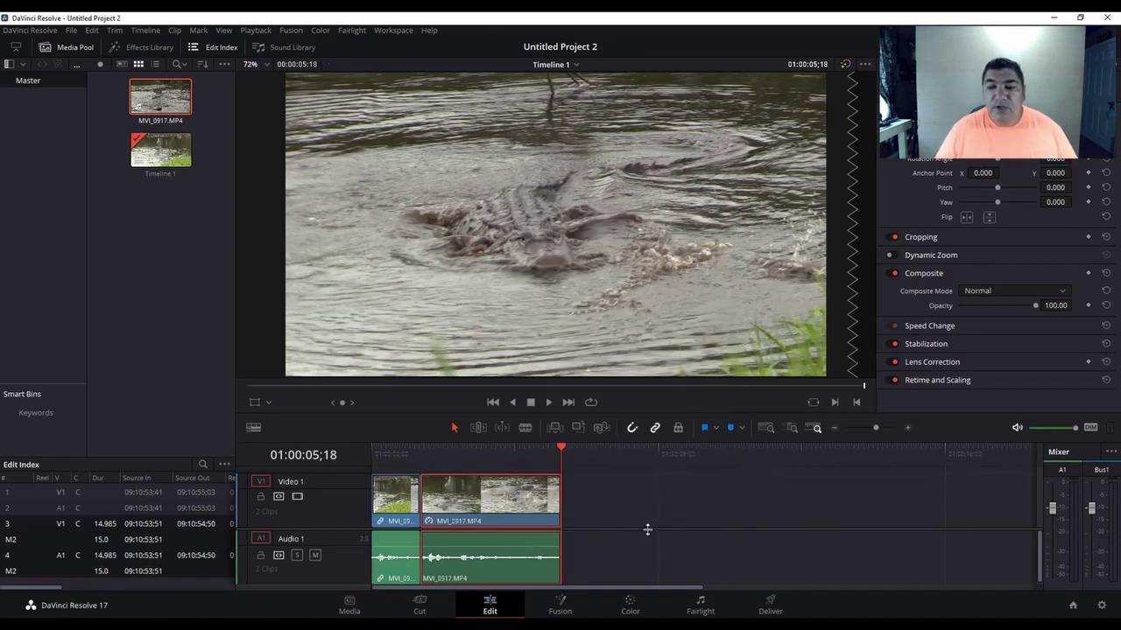
left_click(605, 482)
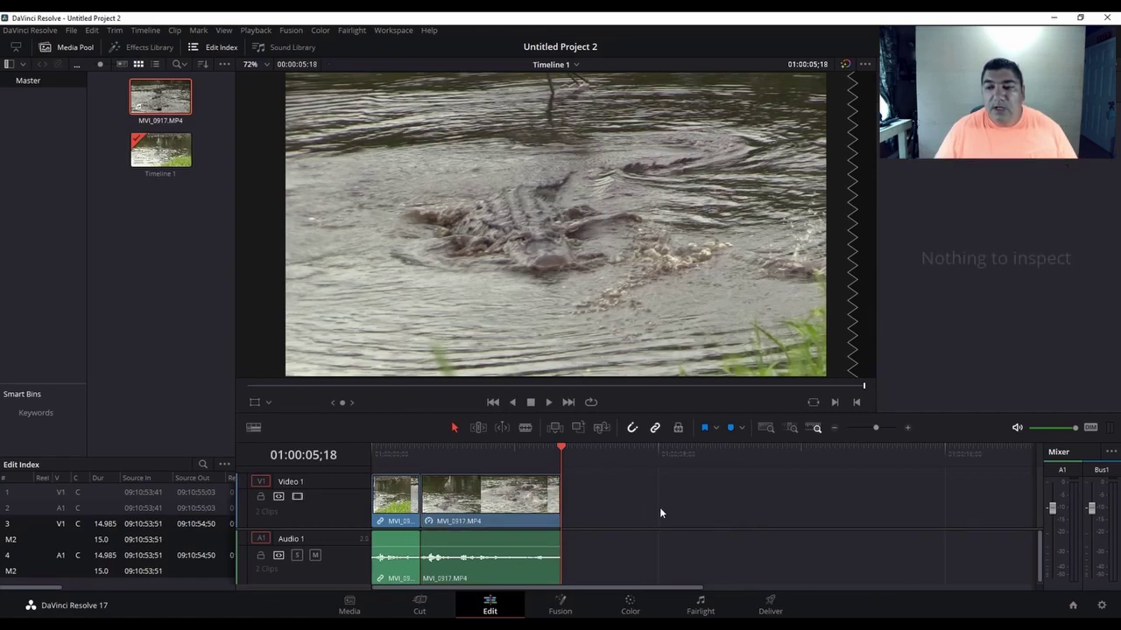
left_click(390, 506)
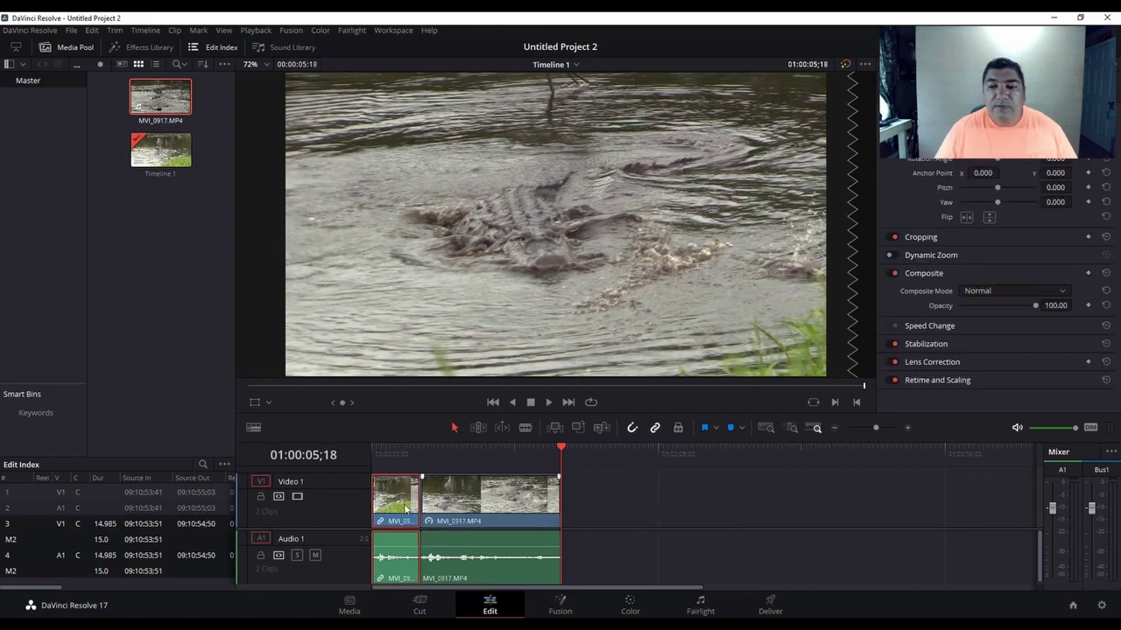
left_click(634, 530)
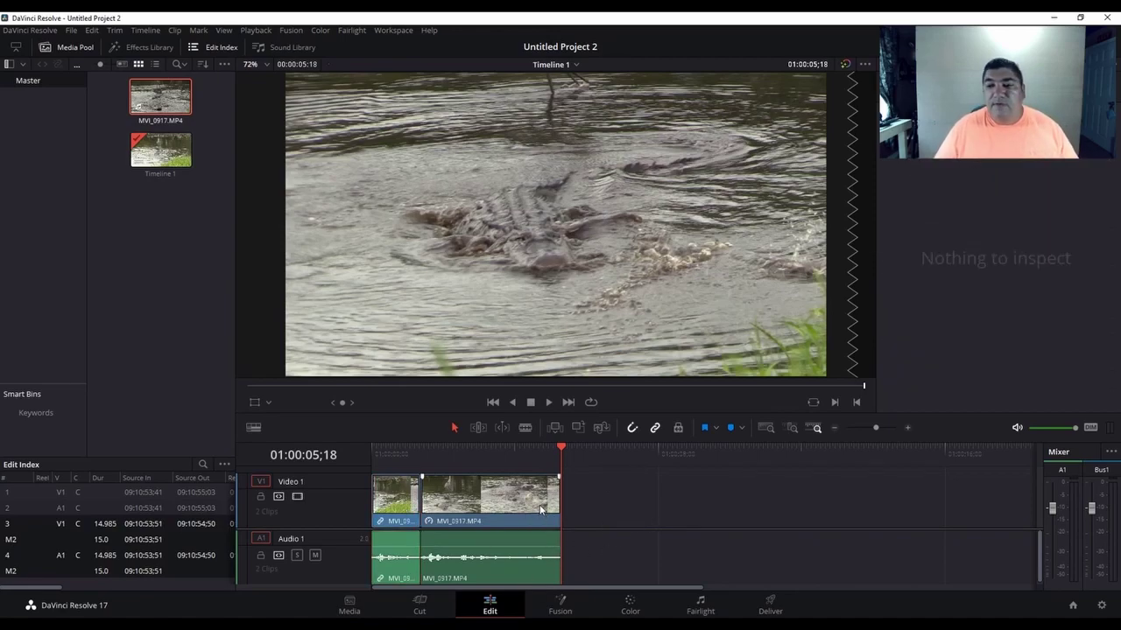
left_click(516, 545)
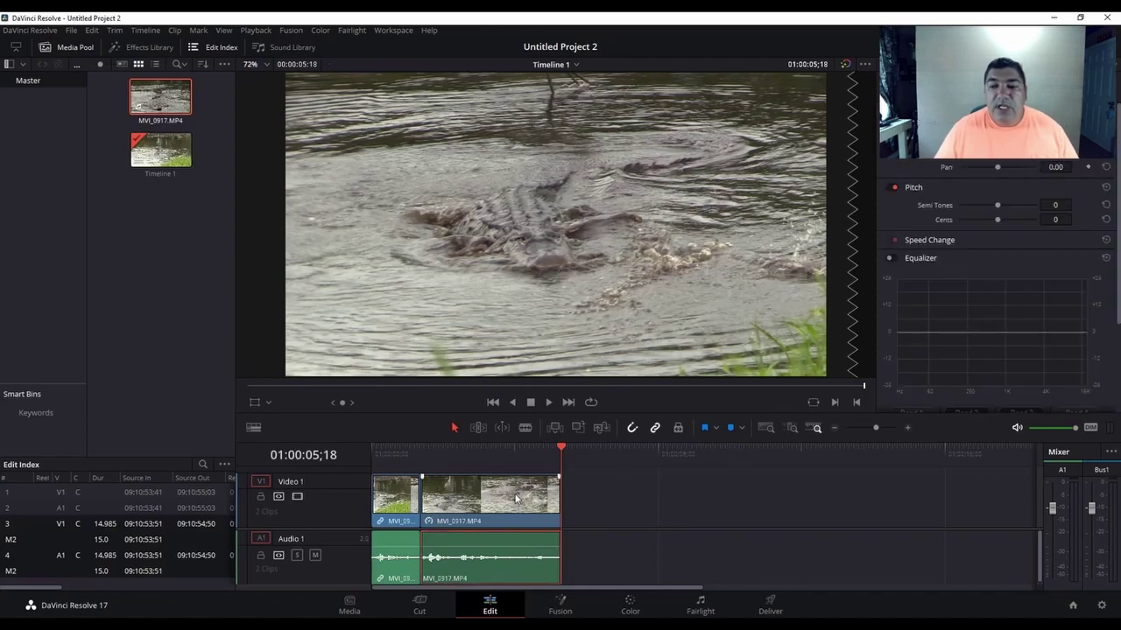
left_click(515, 512)
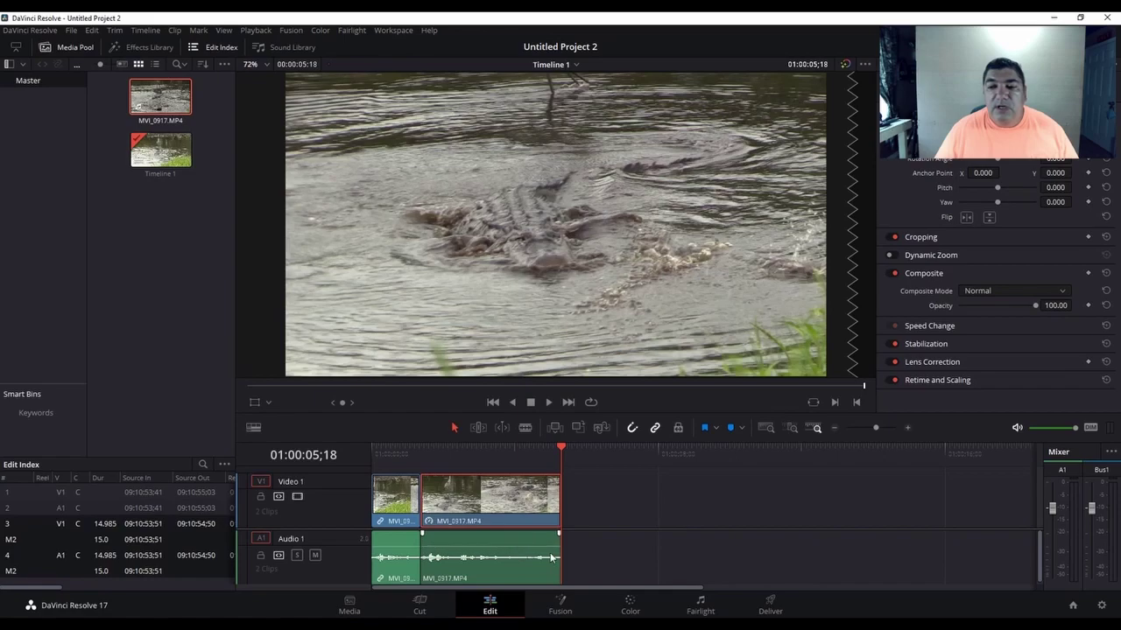
Try to ripple delete only the slowed clip's audio, and undo each deletion
left_click(523, 571)
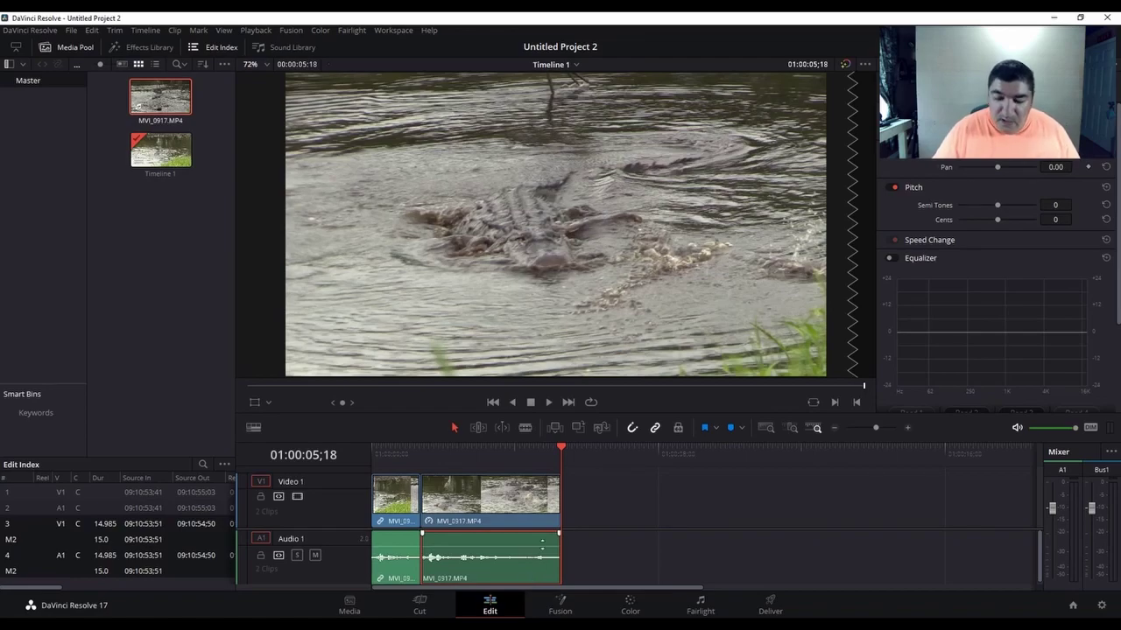
key("Delete")
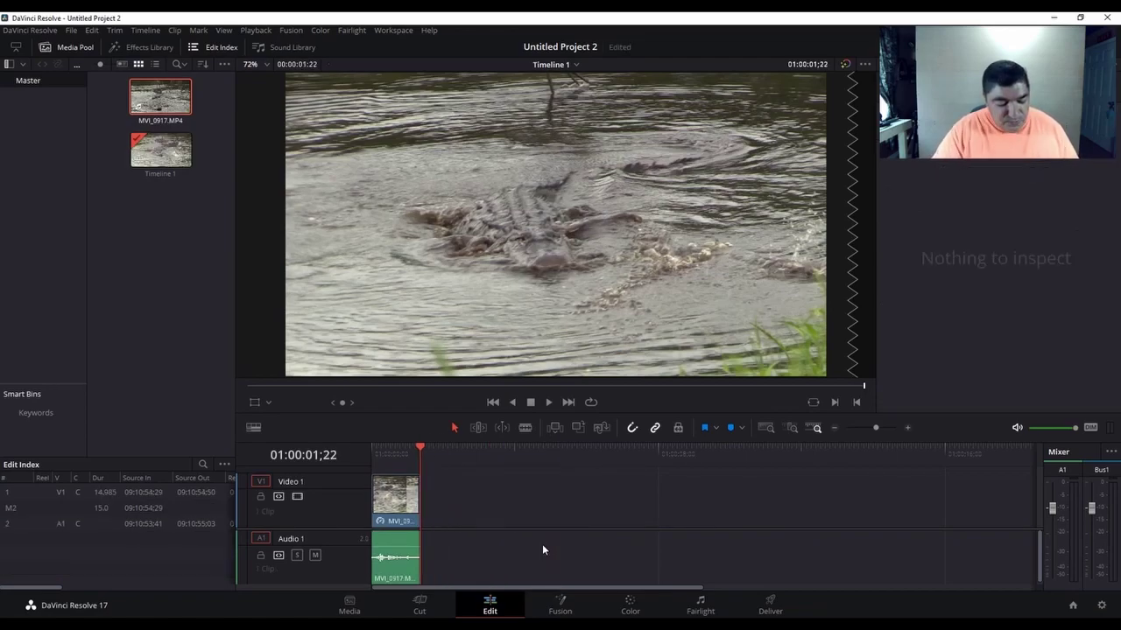
key("F9")
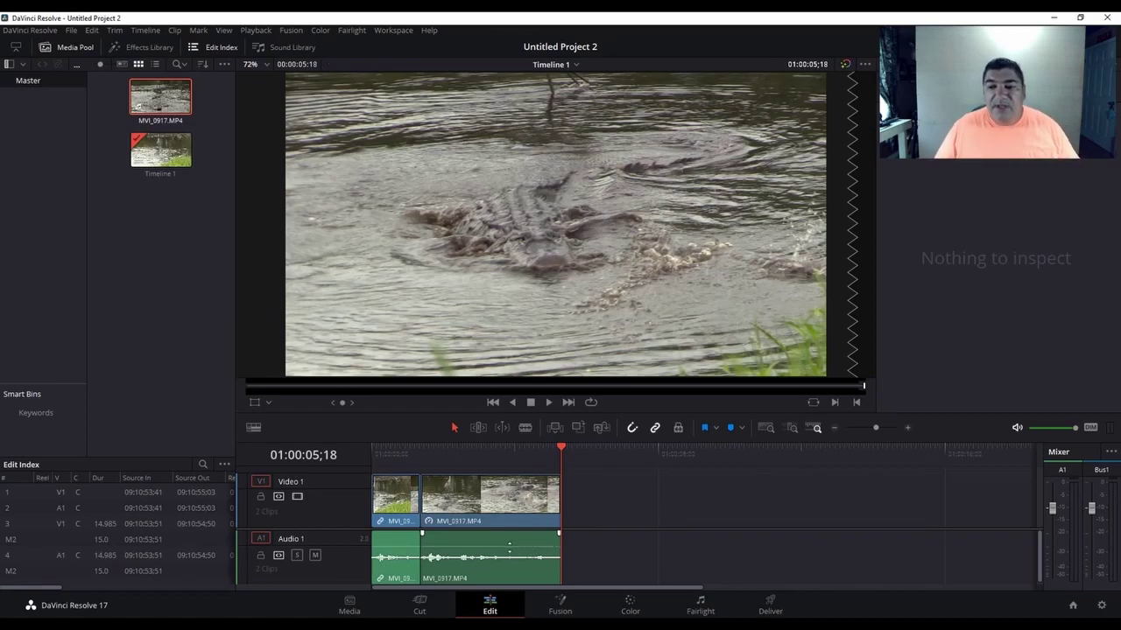
left_click(504, 566)
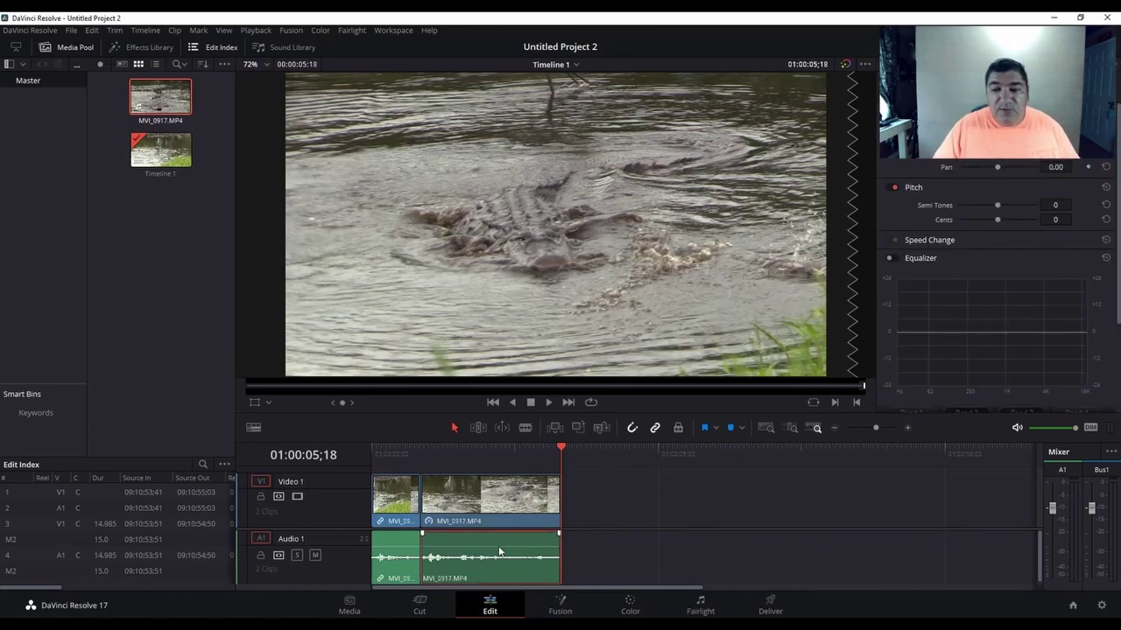
key("Delete")
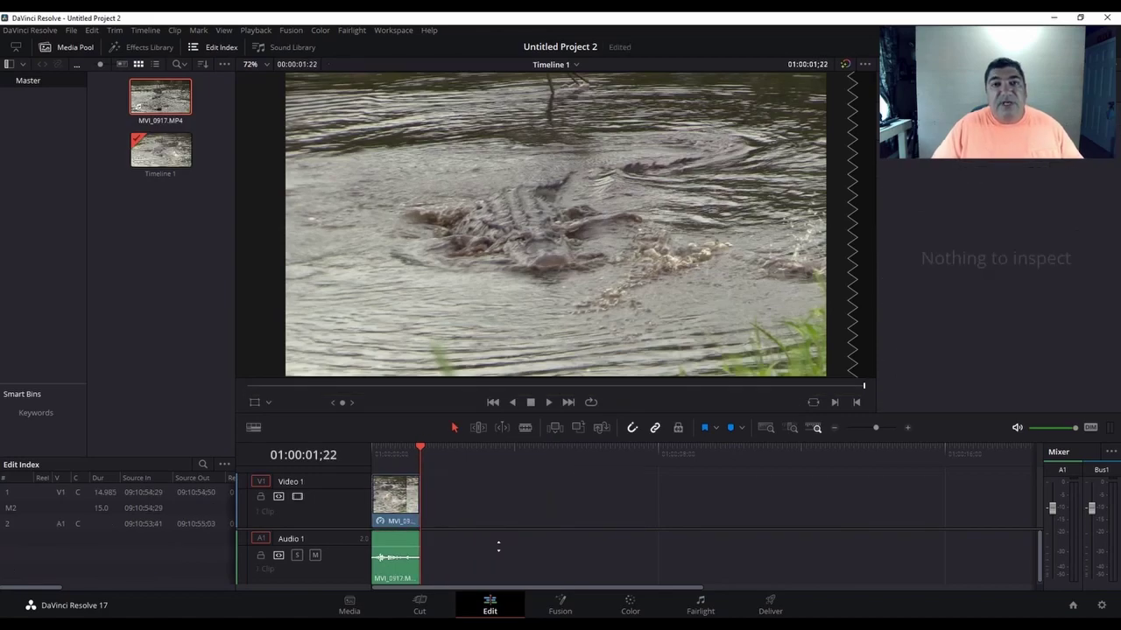
key("ctrl+s")
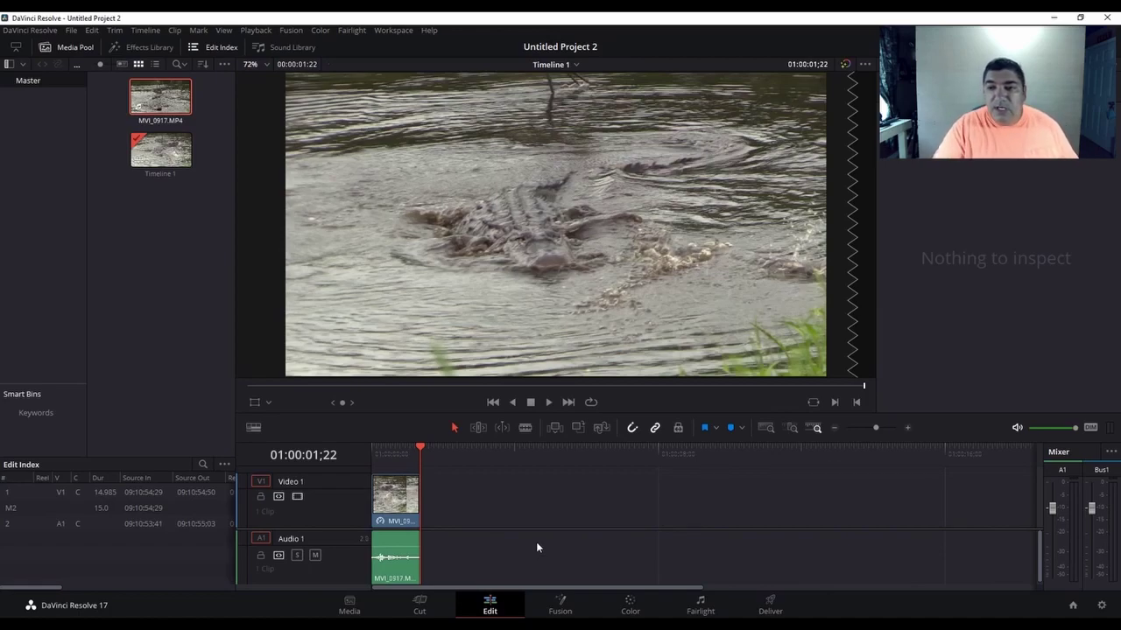
key("ctrl+z")
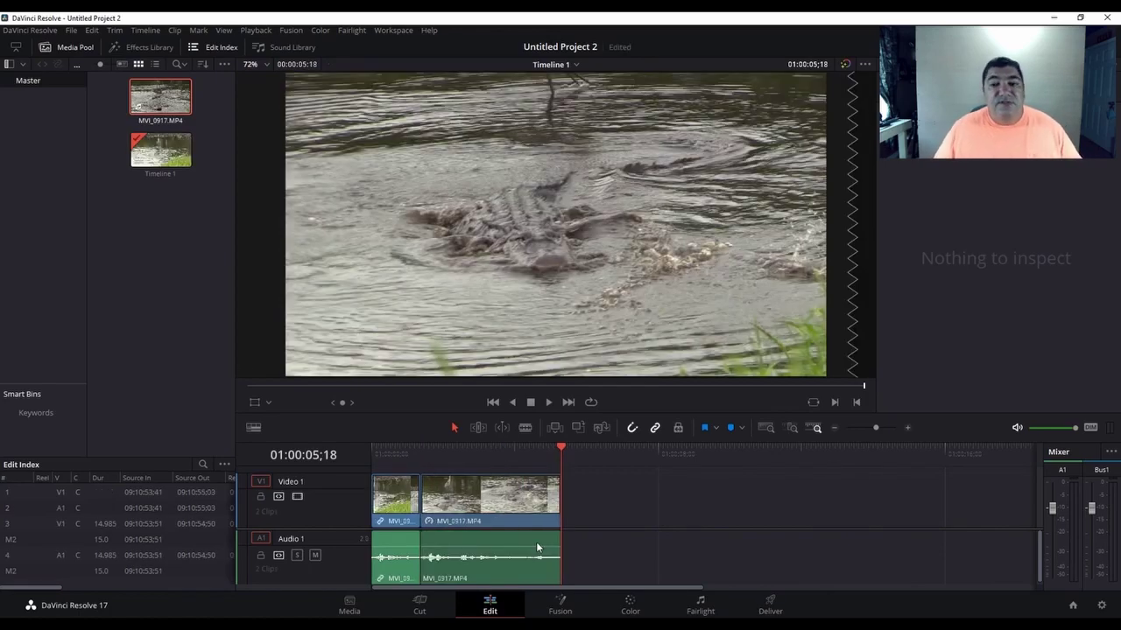
key("ctrl+s")
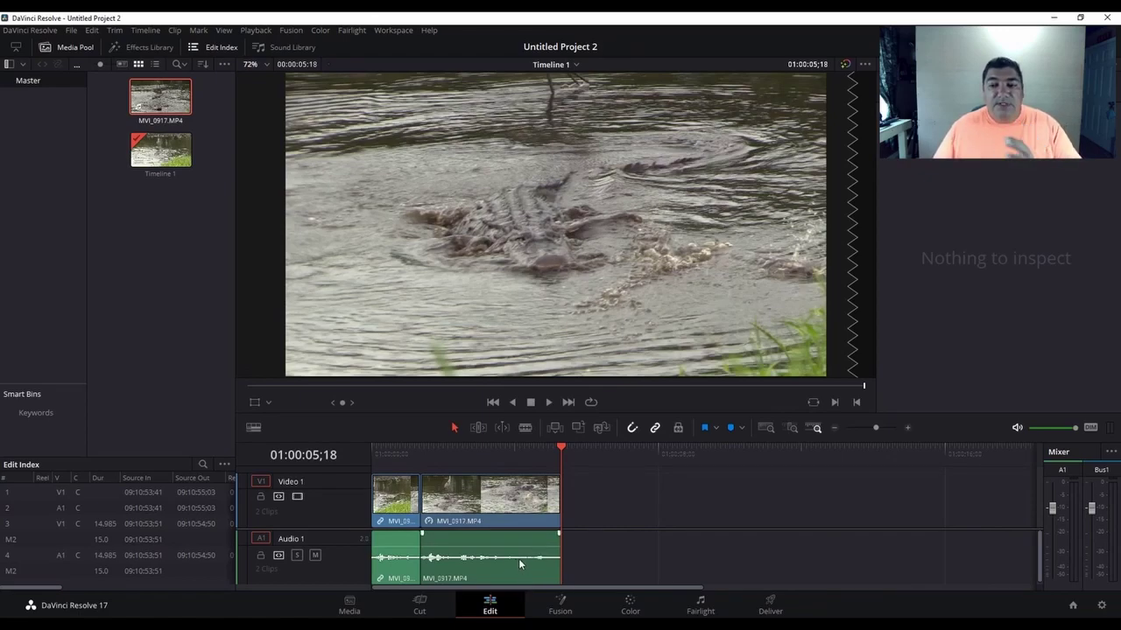
Delete the slowed clip's unlinked audio with Delete Selected, leaving its video in place
left_click(511, 567)
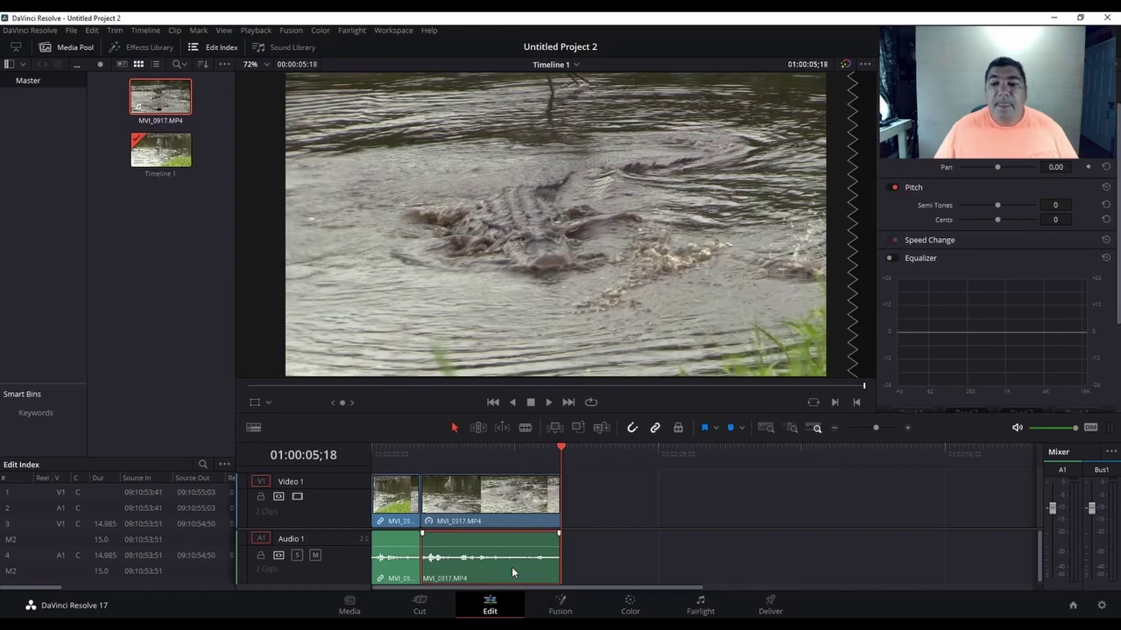
right_click(511, 567)
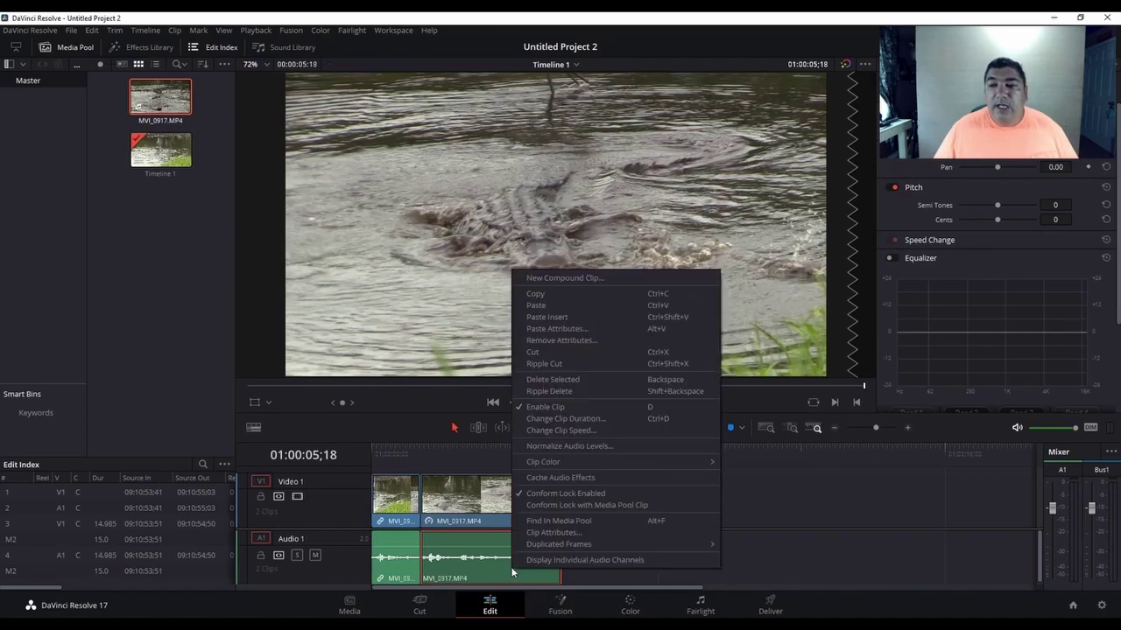
left_click(565, 378)
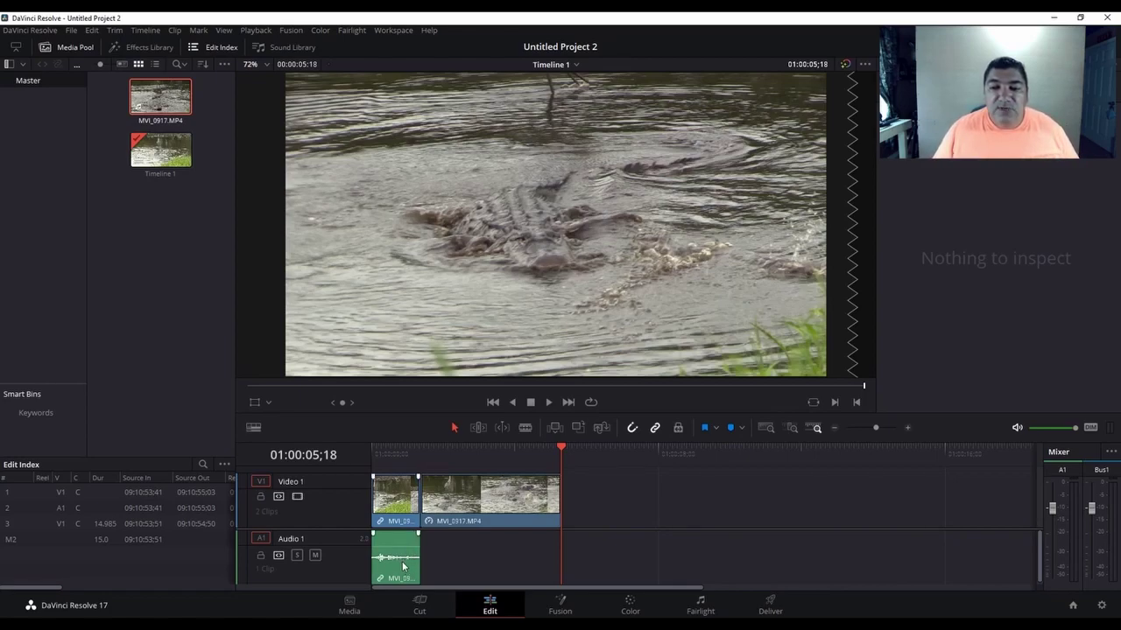
Unlink the first clip's video from its audio, and check that each part can be selected separately
left_click(399, 509)
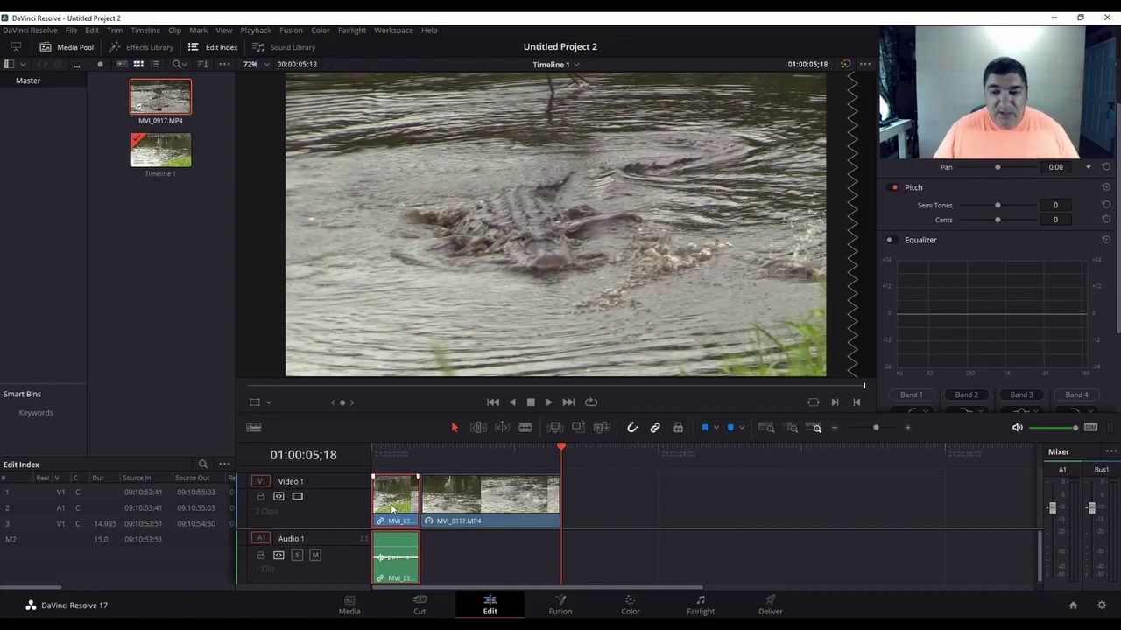
right_click(392, 508)
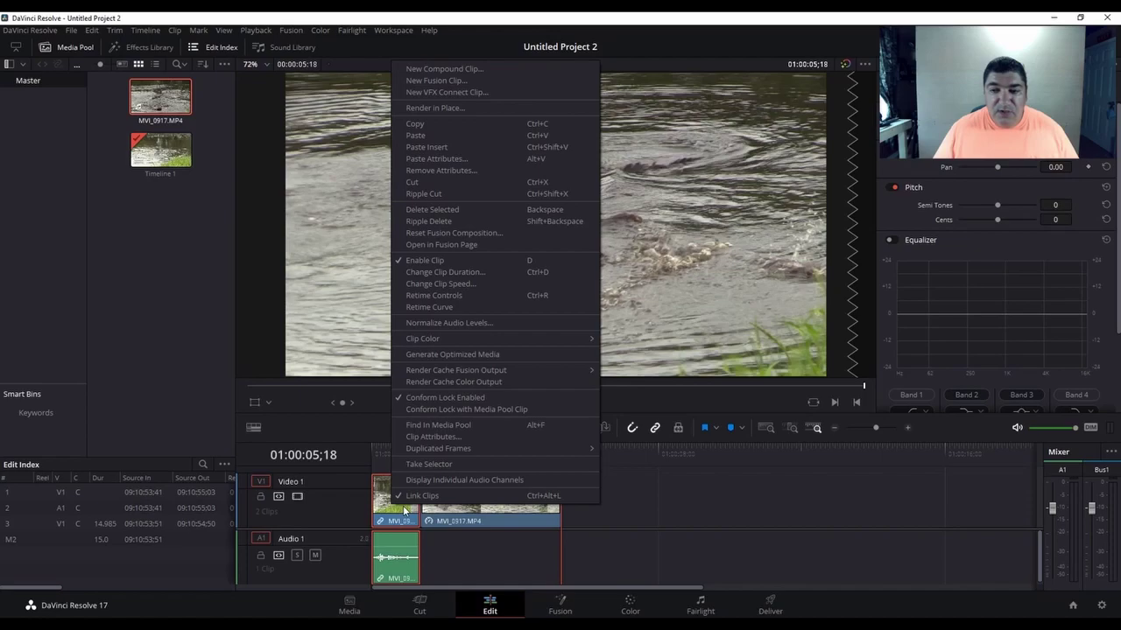
left_click(422, 496)
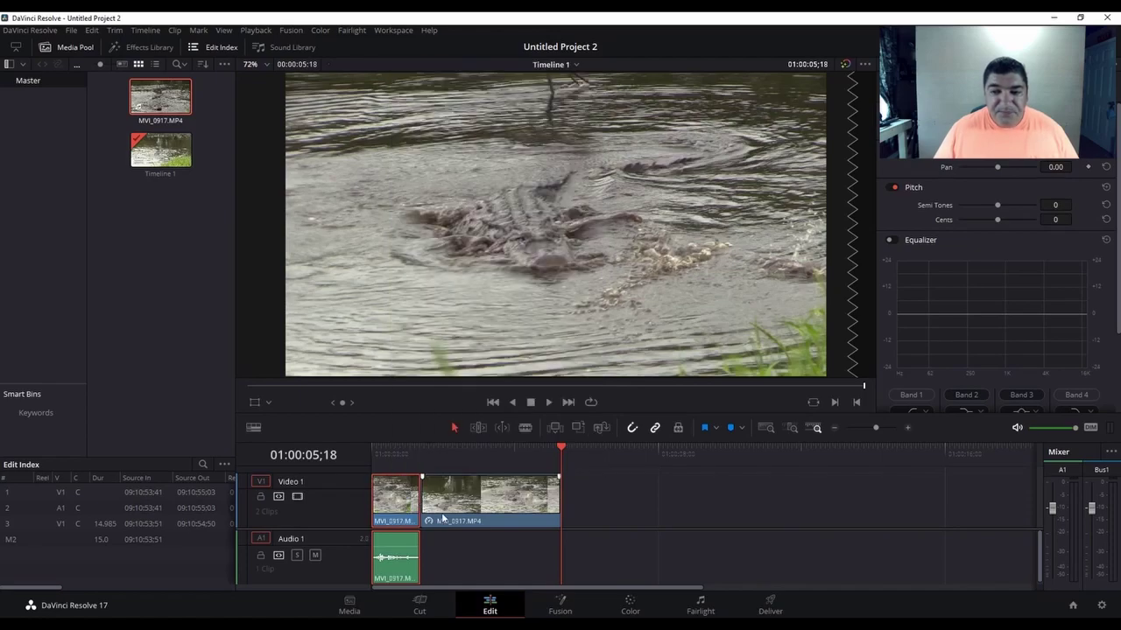
left_click(470, 553)
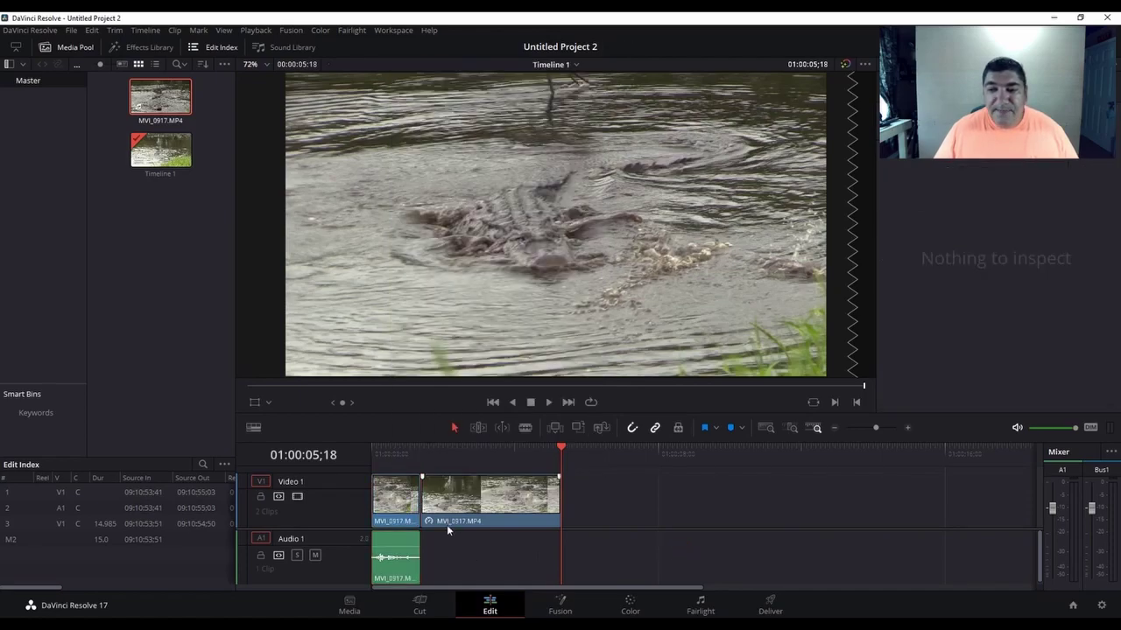
left_click(396, 504)
left_click(395, 556)
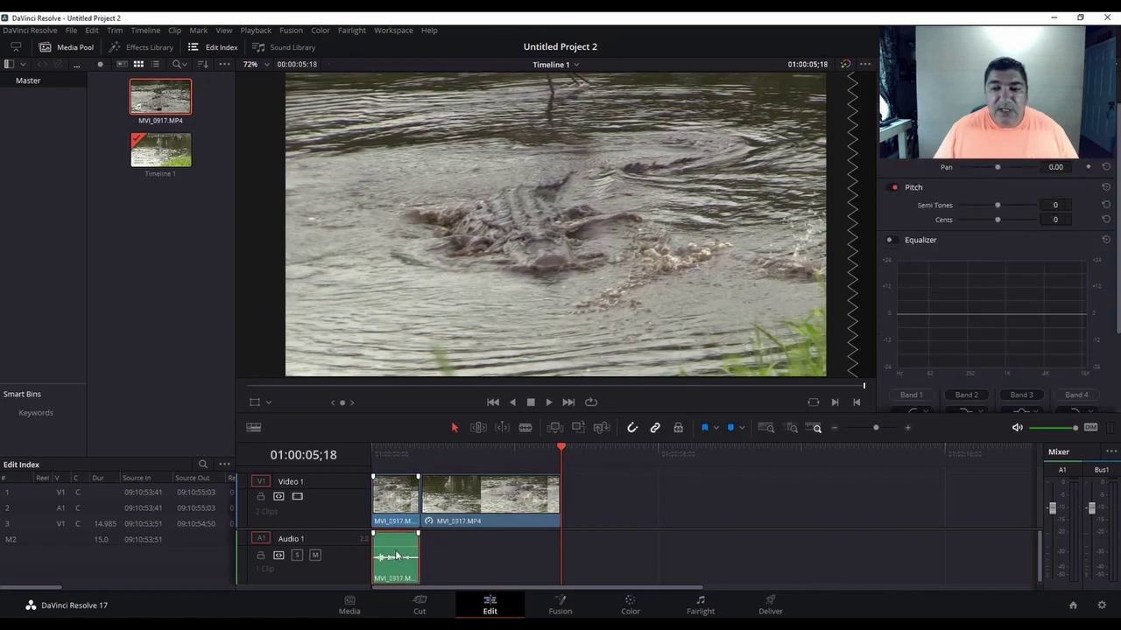
left_click(399, 507)
Copy the first clip's audio, paste it at 01:00:06;36 past the slowed clip, and return the playhead to the pasted audio's start
left_click(394, 541)
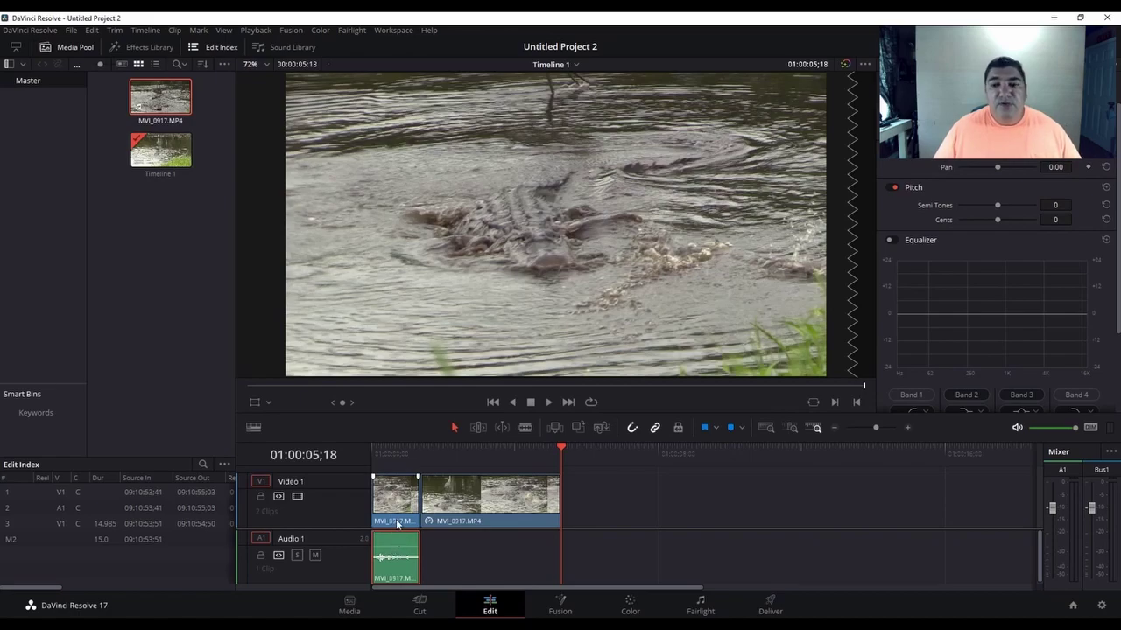
right_click(391, 543)
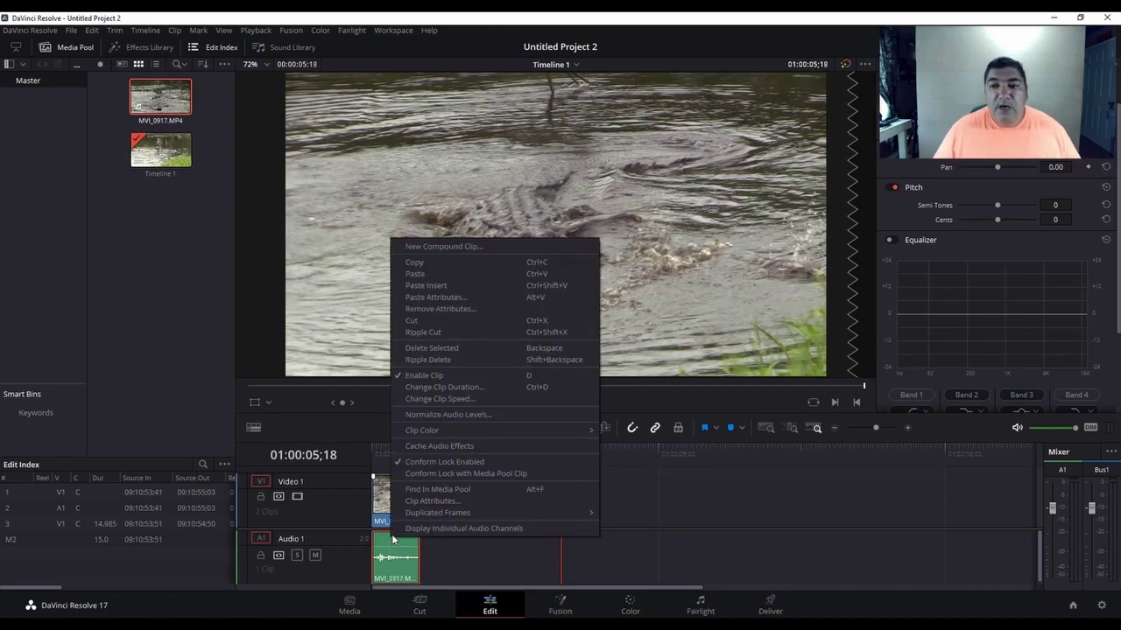
left_click(429, 263)
left_click_drag(566, 445, 608, 451)
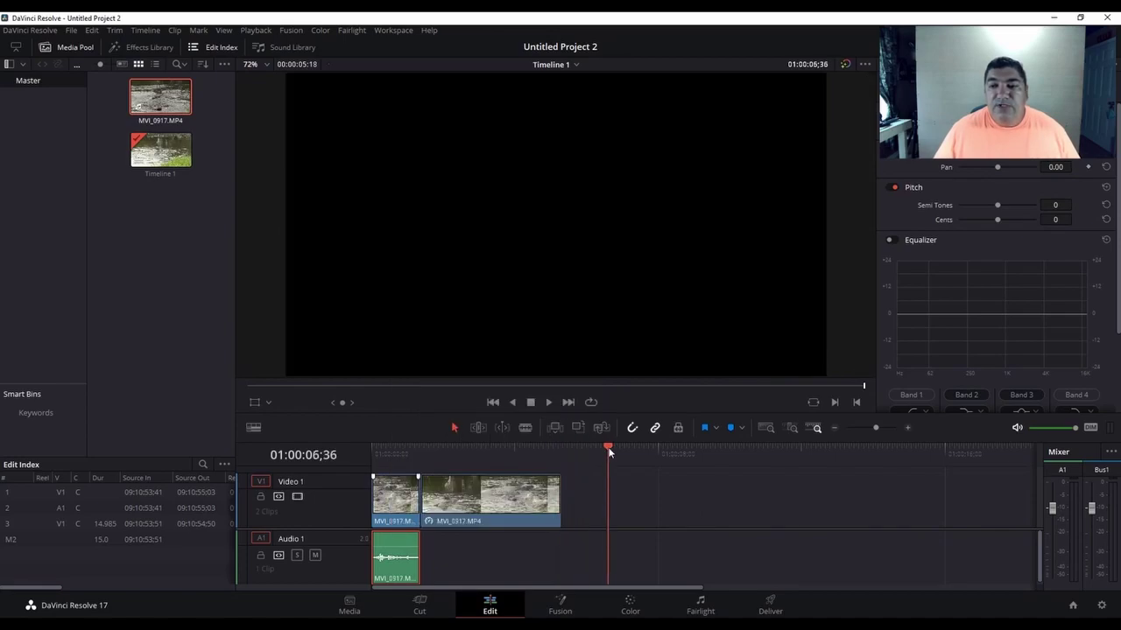
right_click(619, 547)
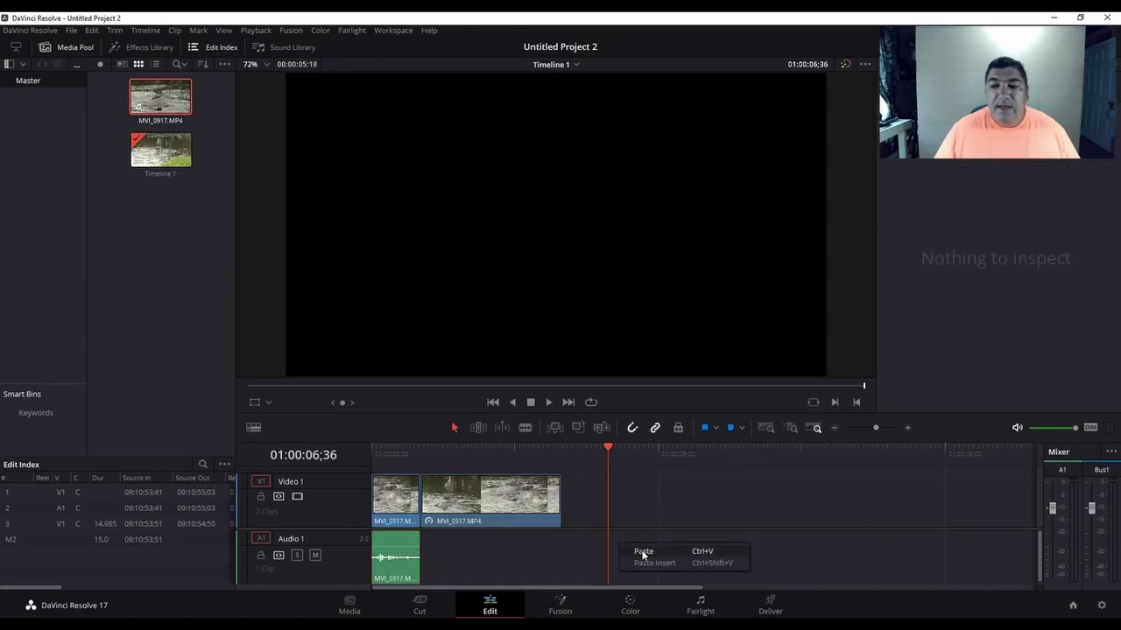
left_click(642, 552)
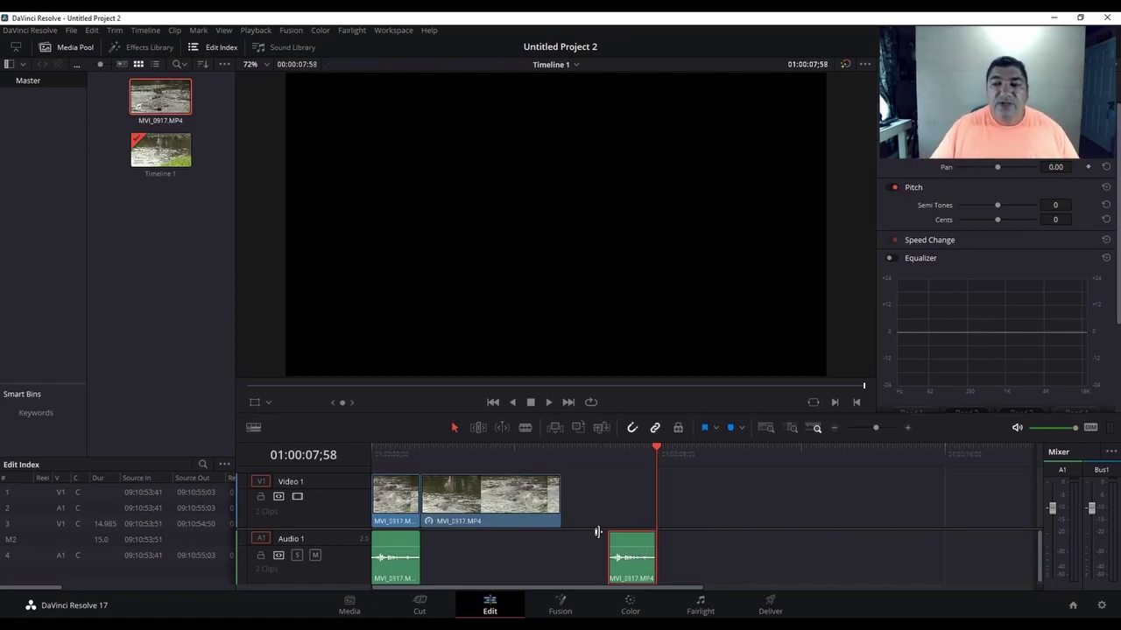
left_click_drag(657, 446, 608, 453)
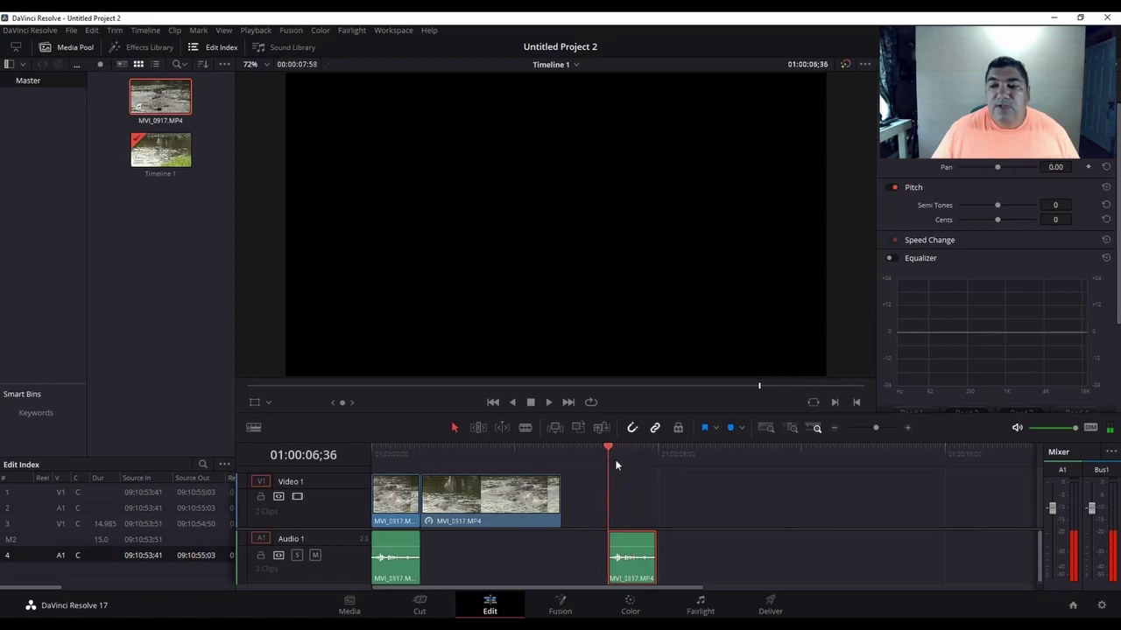
Listen to the pasted audio, and add a timeline marker at 01:00:03;50 on the strike in the slowed clip
left_click(549, 402)
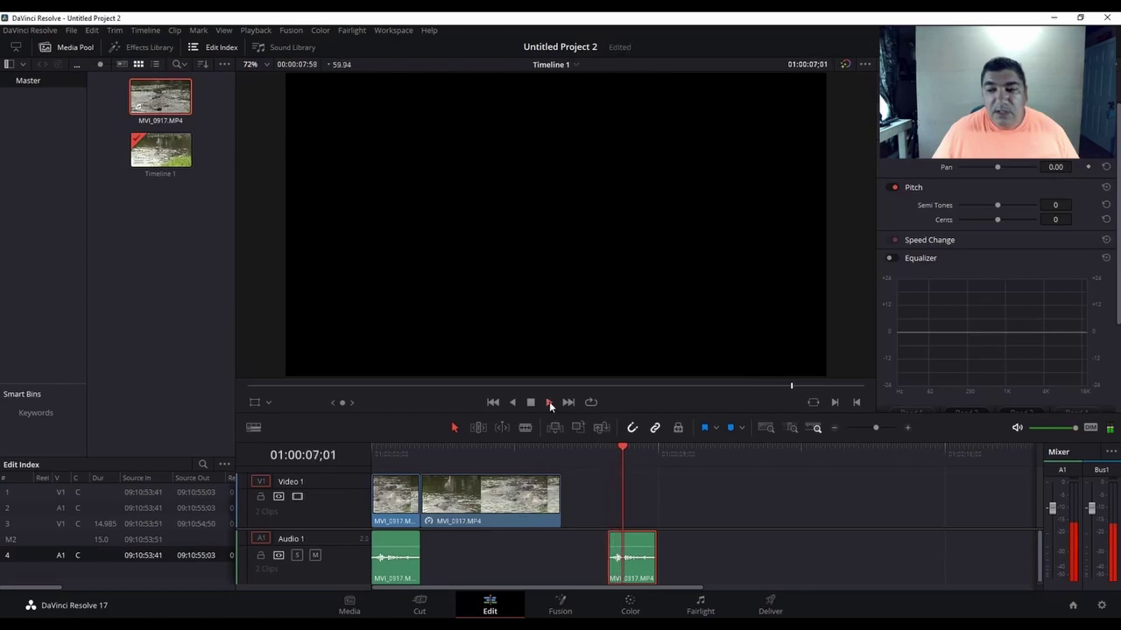
left_click(532, 402)
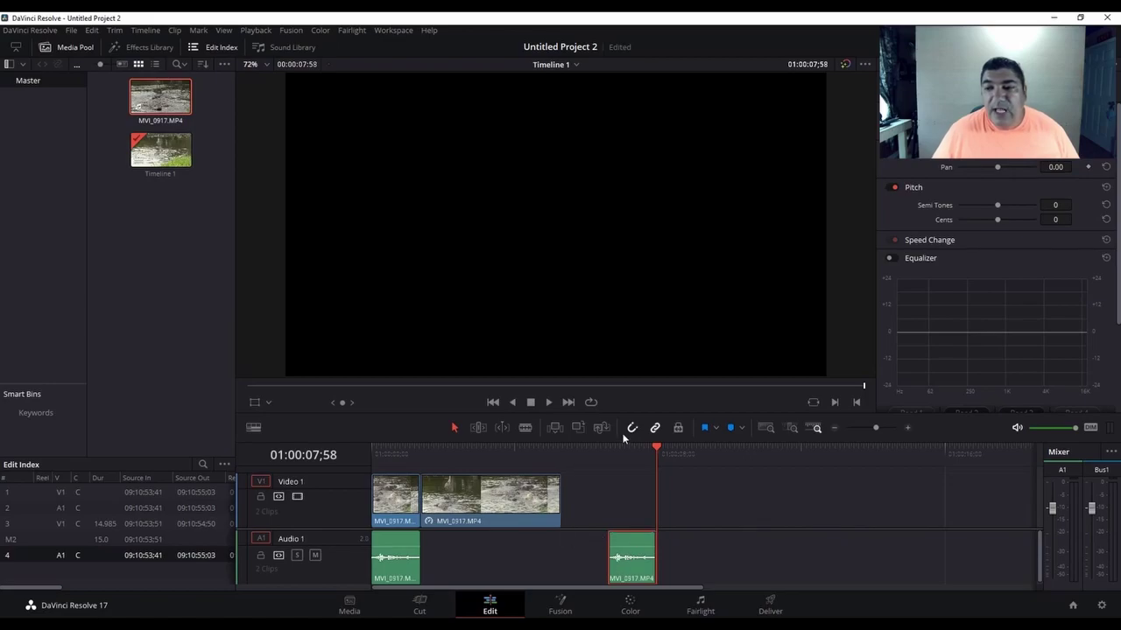
left_click_drag(649, 443, 509, 479)
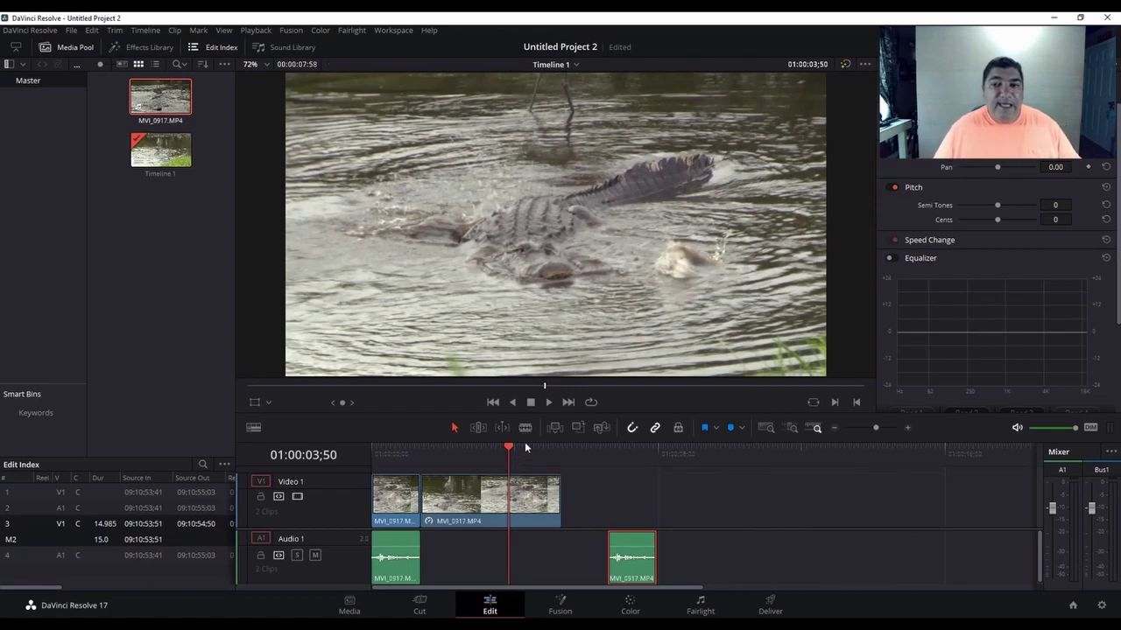
left_click(731, 429)
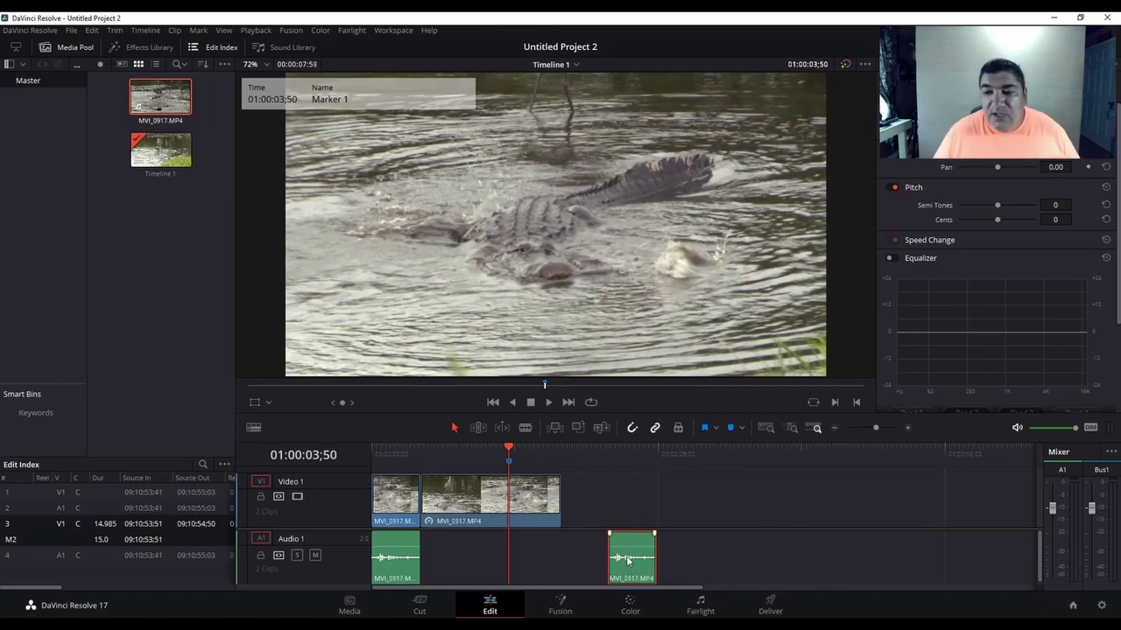
Move the pasted audio under the slowed clip so it spans the marker, and return the playhead to 01:00:03;50
left_click_drag(629, 545, 511, 545)
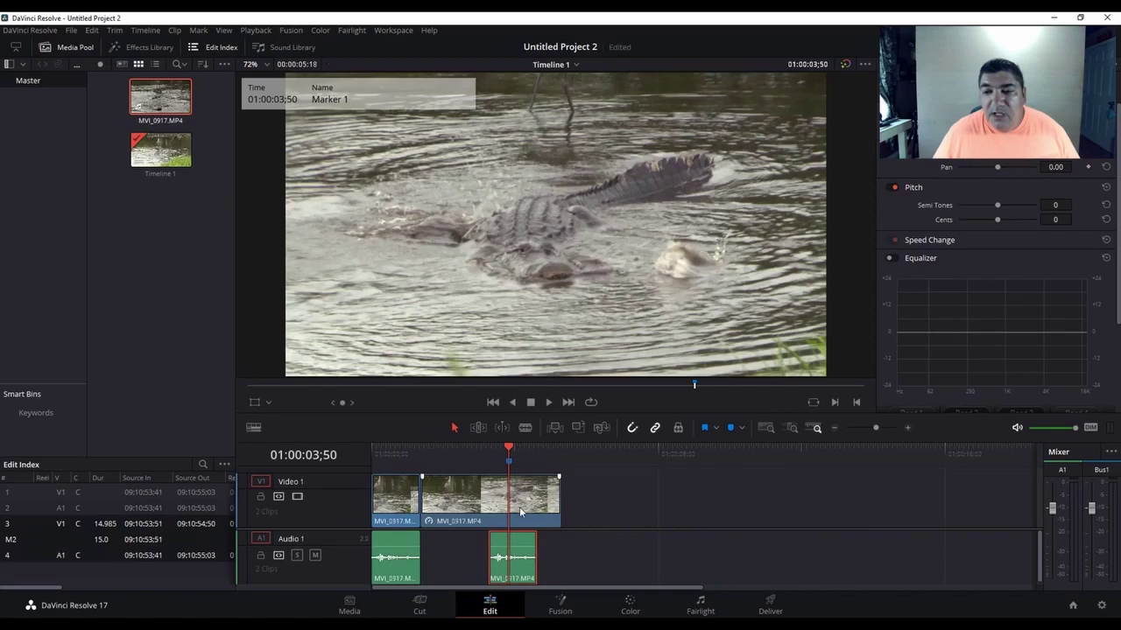
key("End")
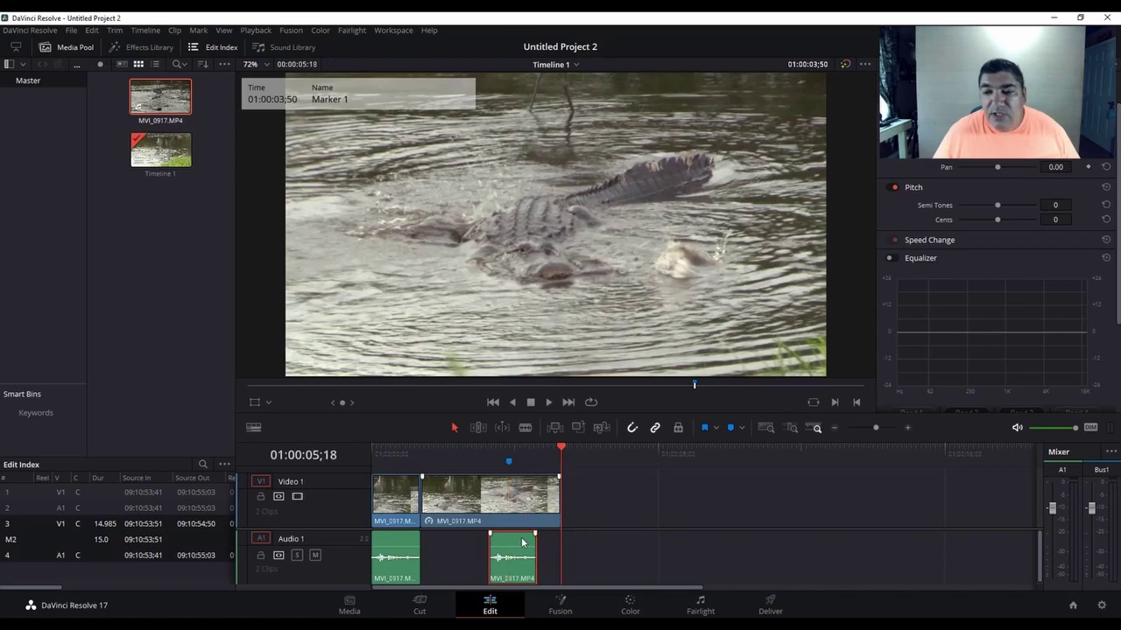
left_click_drag(557, 451, 508, 451)
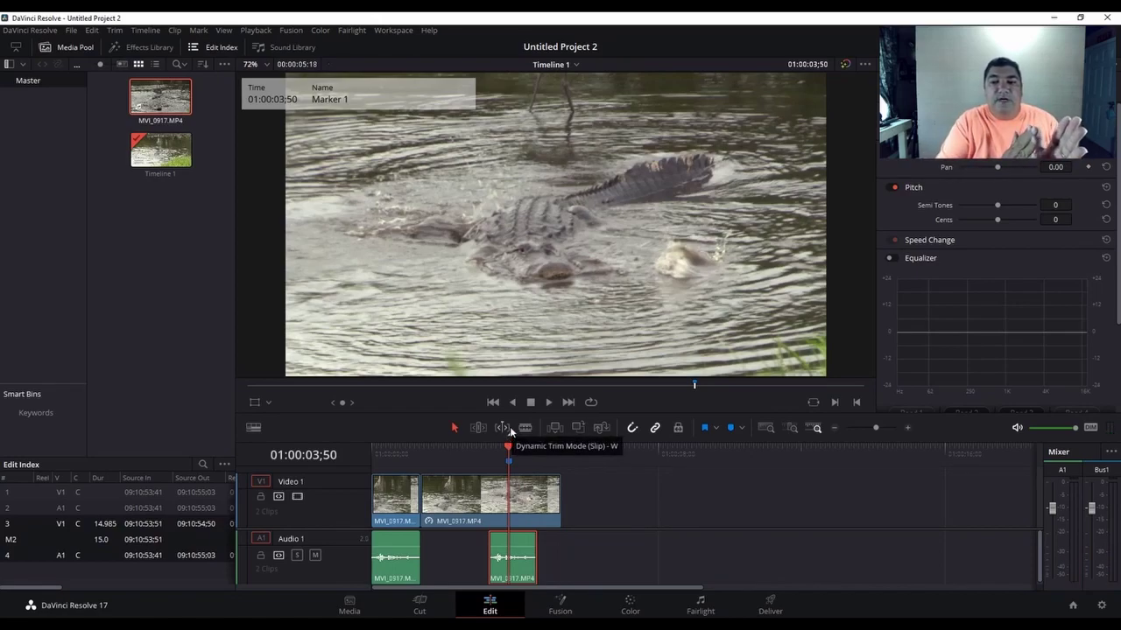
Scrub around the marker to compare picture and sound, and shift the pasted audio slightly earlier to line up with the strike
left_click(643, 501)
scroll(643, 502, "down", 1)
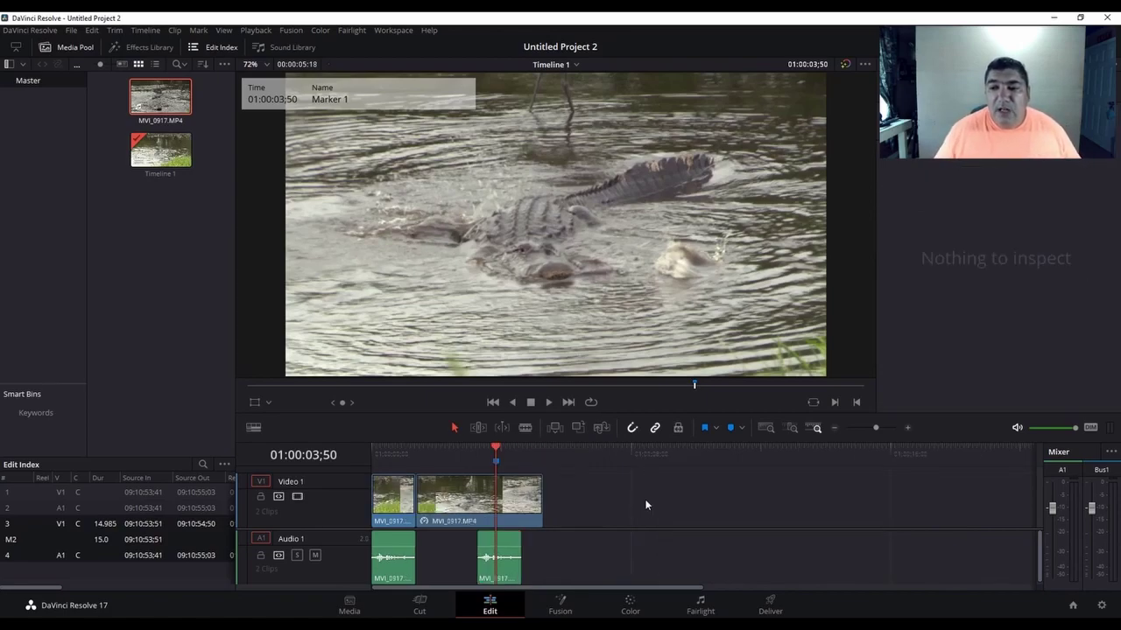
scroll(633, 511, "up", 5)
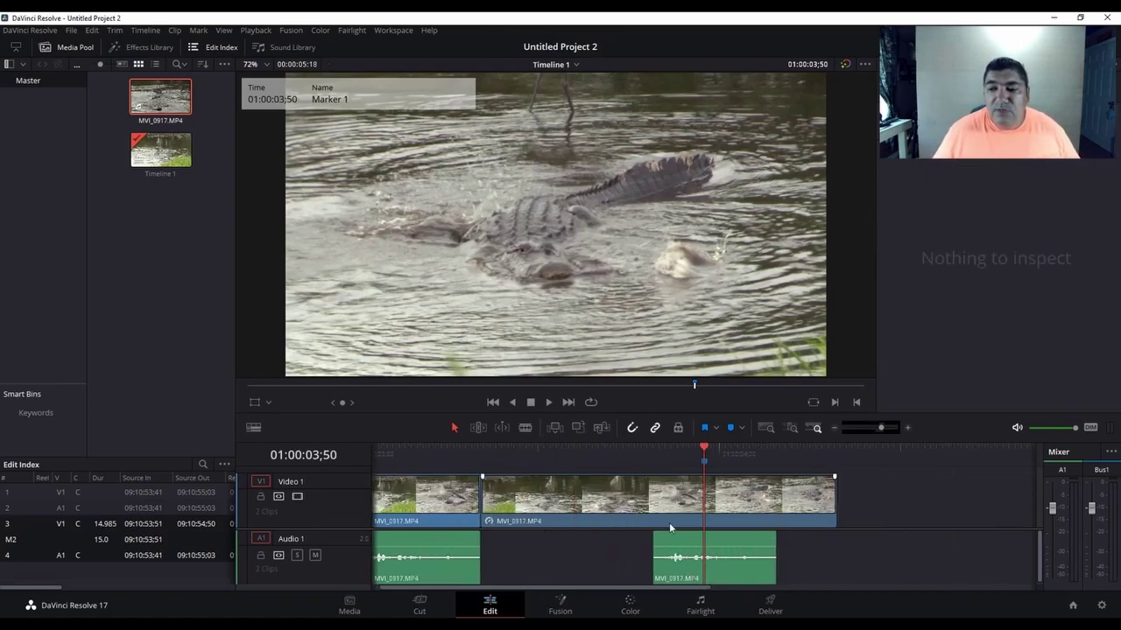
scroll(674, 523, "up", 3)
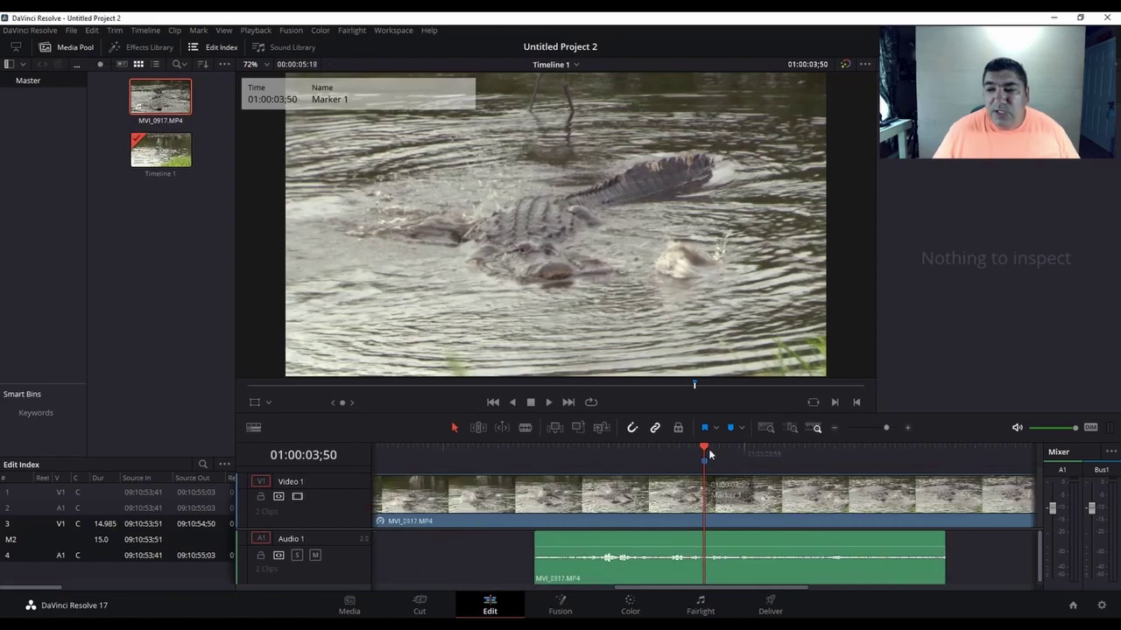
mouse_move(704, 448)
left_mouse_down()
mouse_move(592, 461)
mouse_move(729, 461)
left_mouse_up()
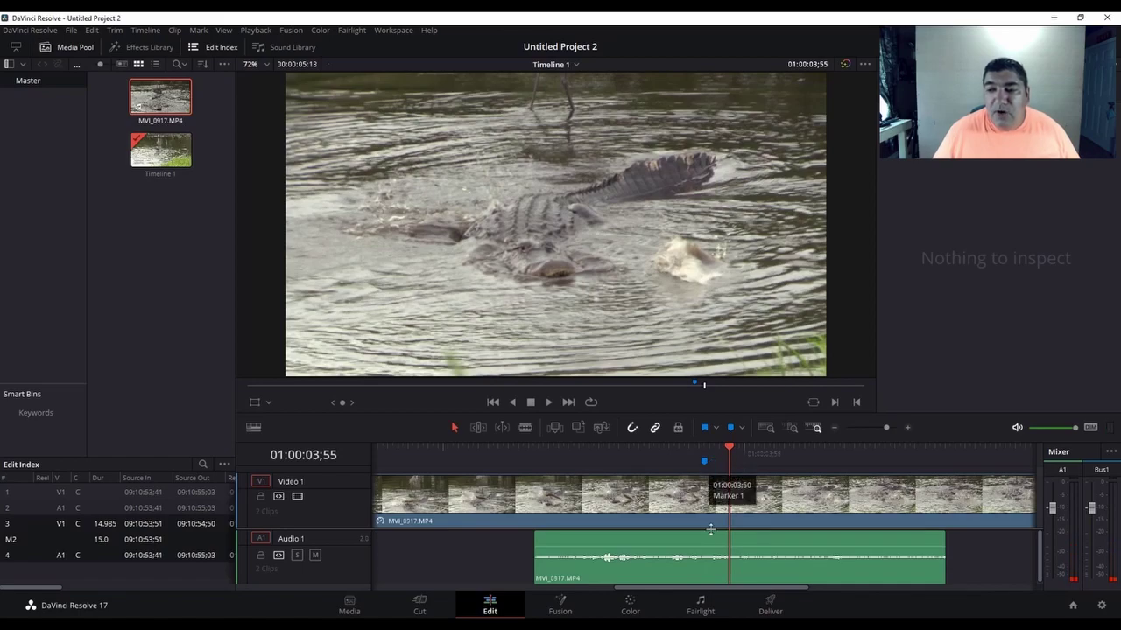
left_click(709, 451)
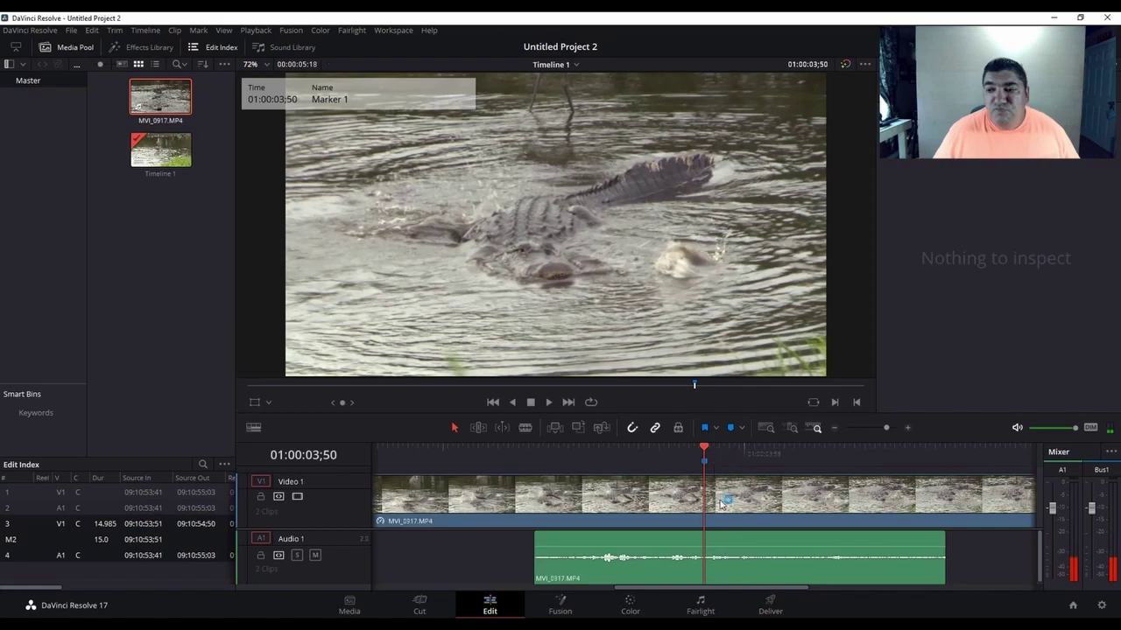
mouse_move(724, 564)
left_mouse_down()
mouse_move(713, 562)
mouse_move(720, 569)
left_mouse_up()
mouse_move(702, 452)
left_mouse_down()
mouse_move(683, 453)
mouse_move(725, 452)
mouse_move(676, 458)
mouse_move(718, 455)
left_mouse_up()
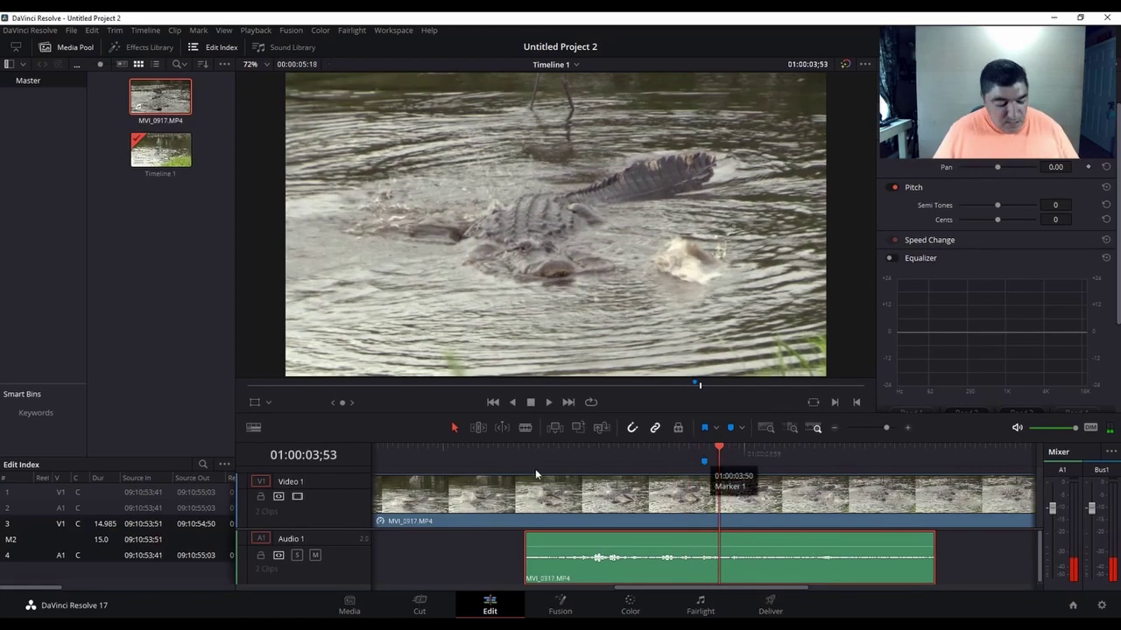
Extend both ends of the pasted audio to match the slowed clip's start and end
scroll(555, 473, "down", 3)
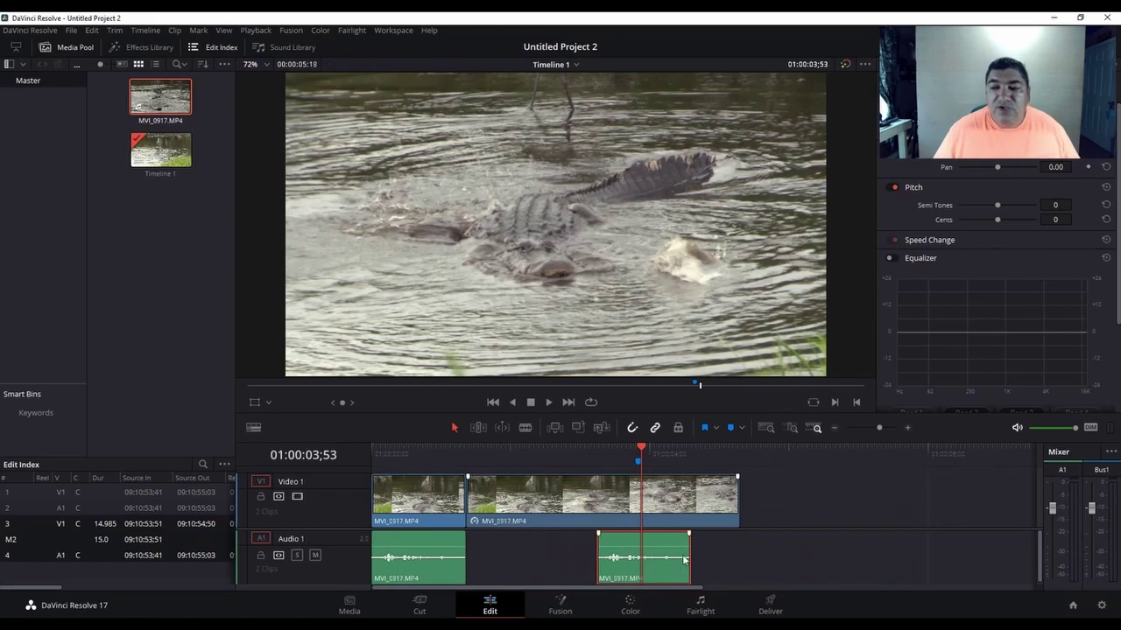
left_click_drag(684, 556, 738, 561)
left_click_drag(598, 547, 466, 547)
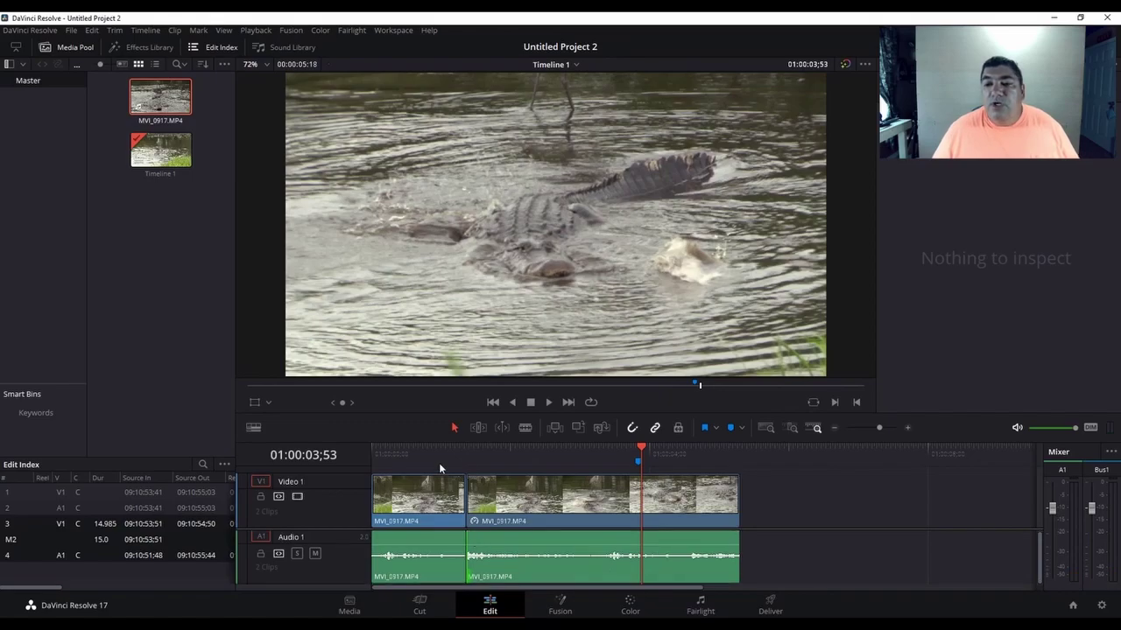
Play the timeline from the beginning, and move Marker 1 to the slowed clip's end at 01:00:05;18
left_click_drag(642, 453, 328, 472)
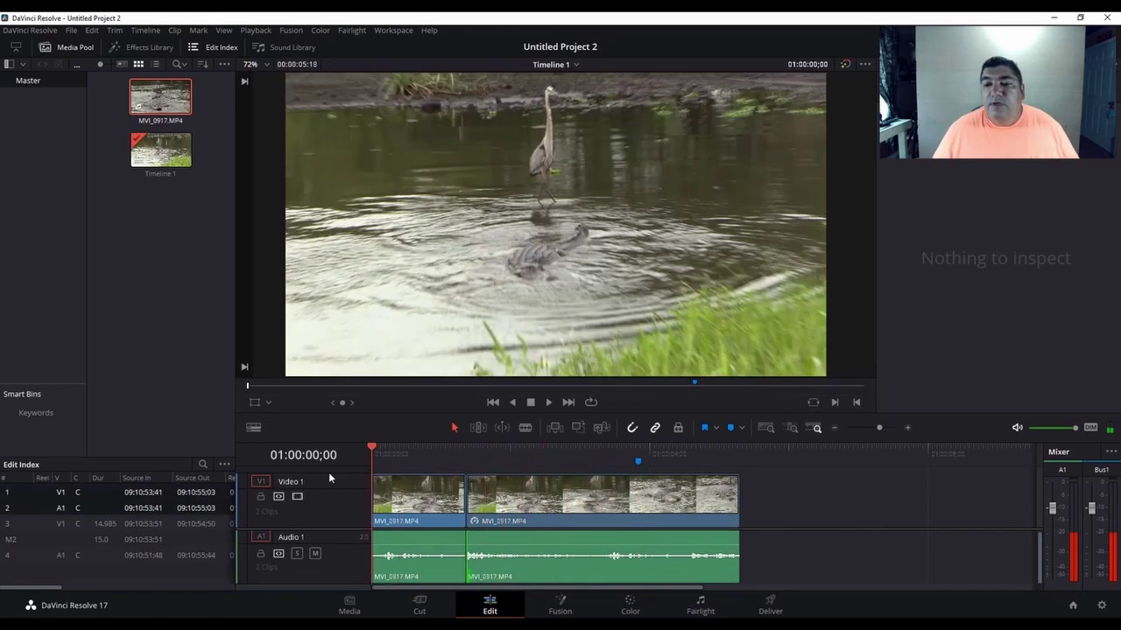
left_click(549, 402)
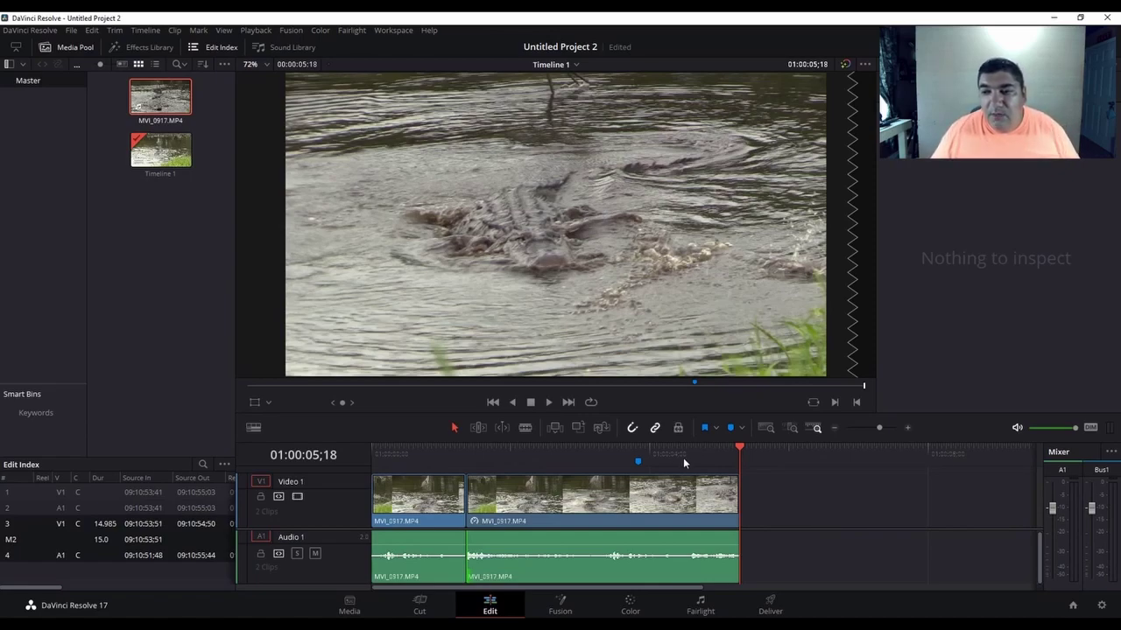
left_click_drag(637, 462, 647, 462)
left_click_drag(715, 471, 733, 473)
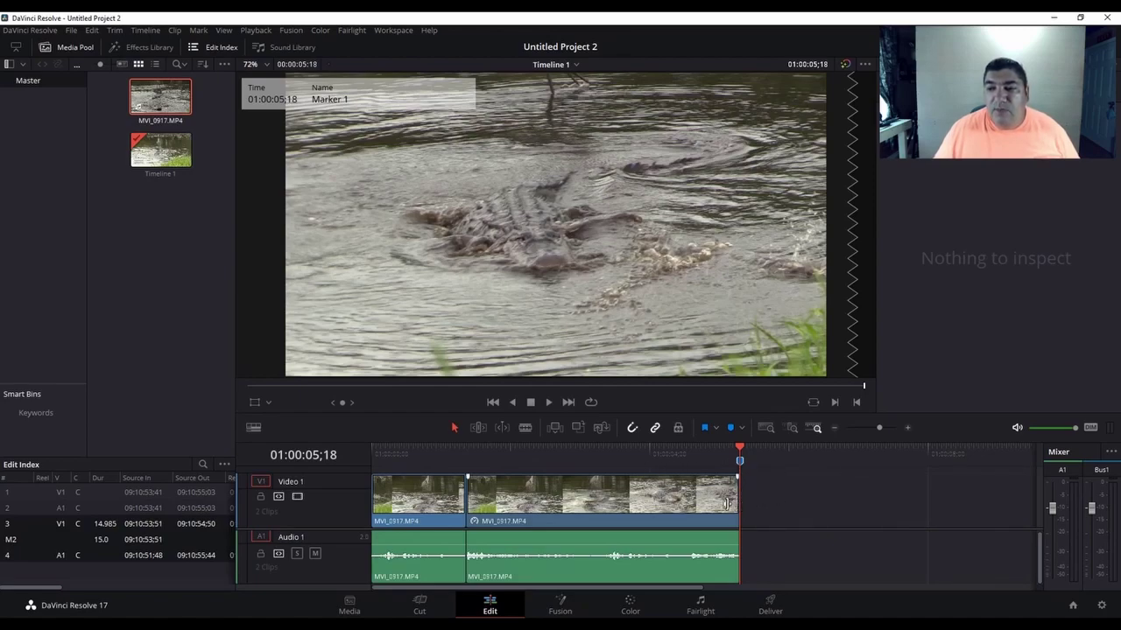
Link the slowed clip's video with the replacement audio beneath it, and check that both are selected together
left_click(705, 503)
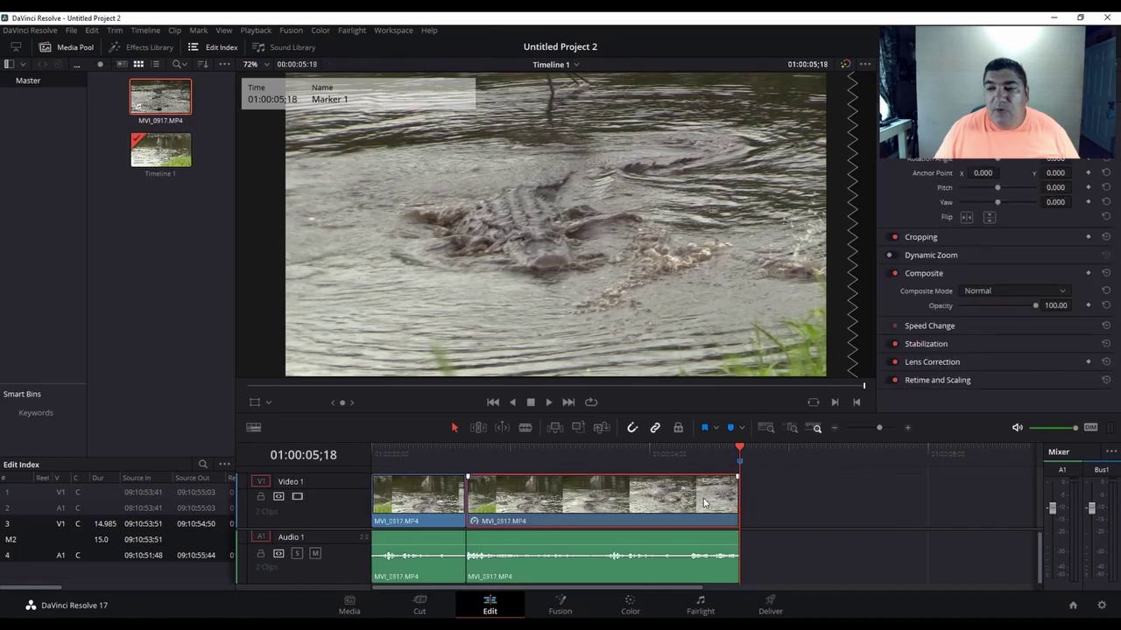
left_click(691, 560)
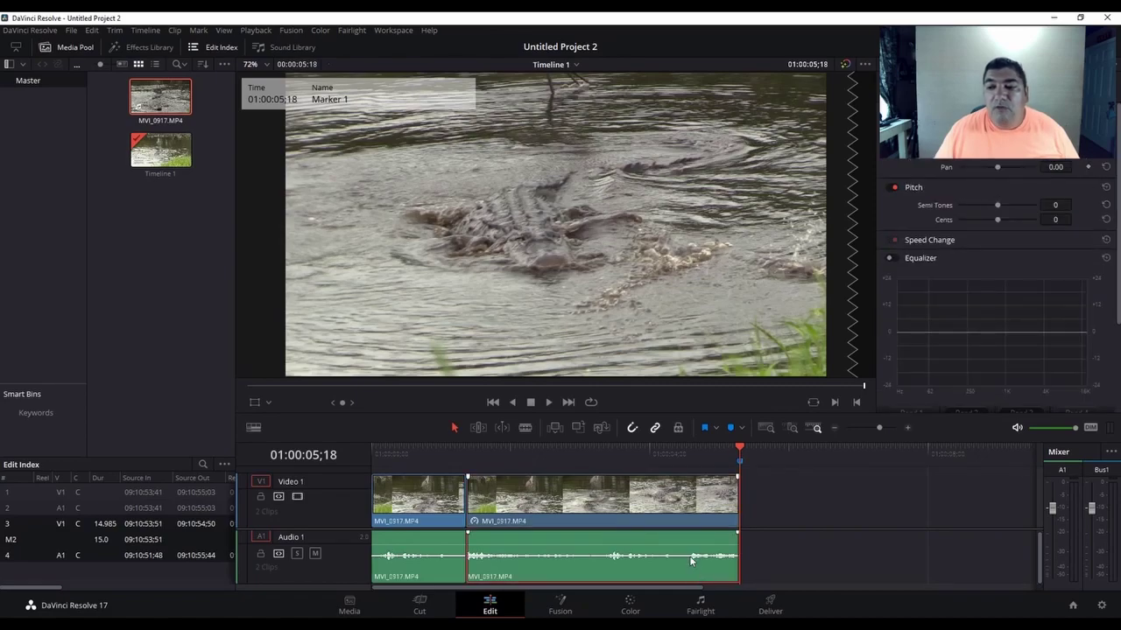
left_click(681, 495)
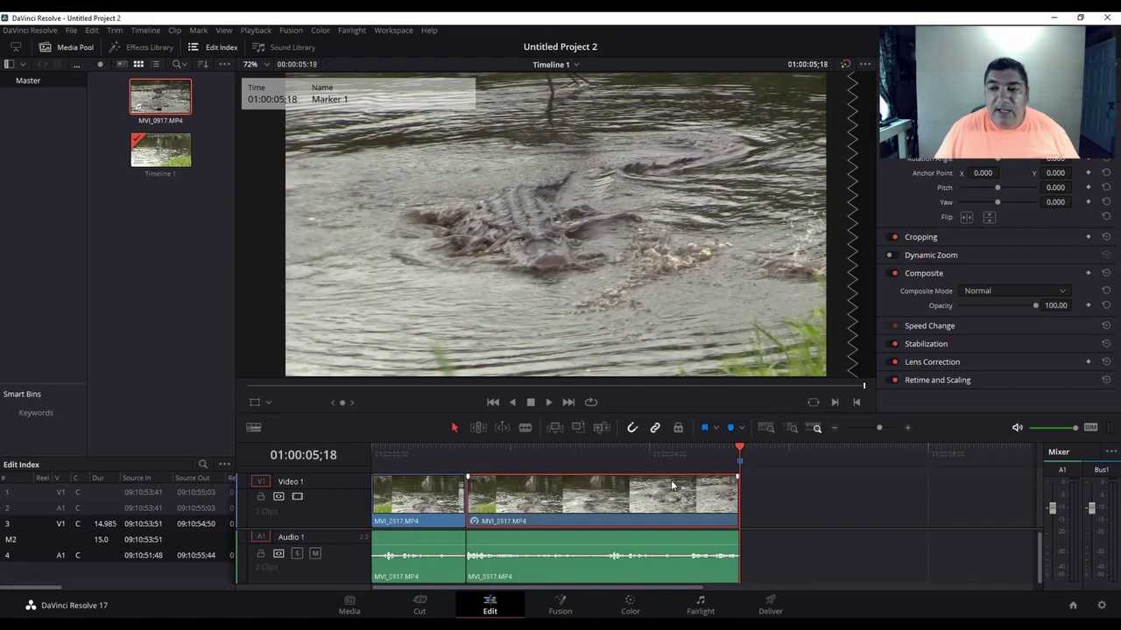
left_click(643, 565, "ctrl")
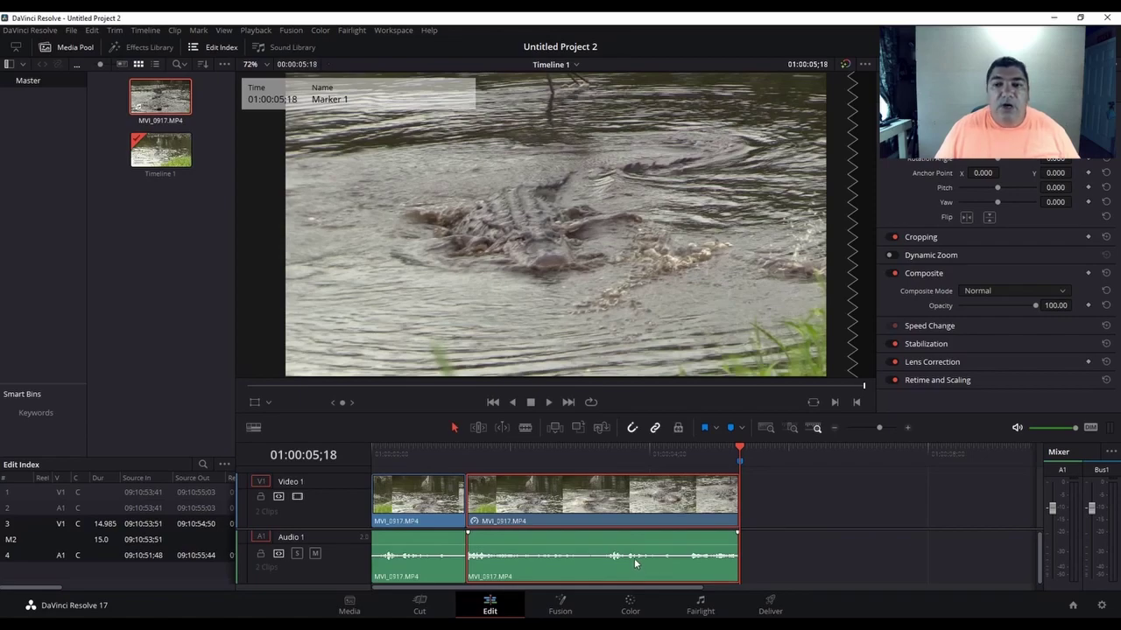
right_click(637, 569)
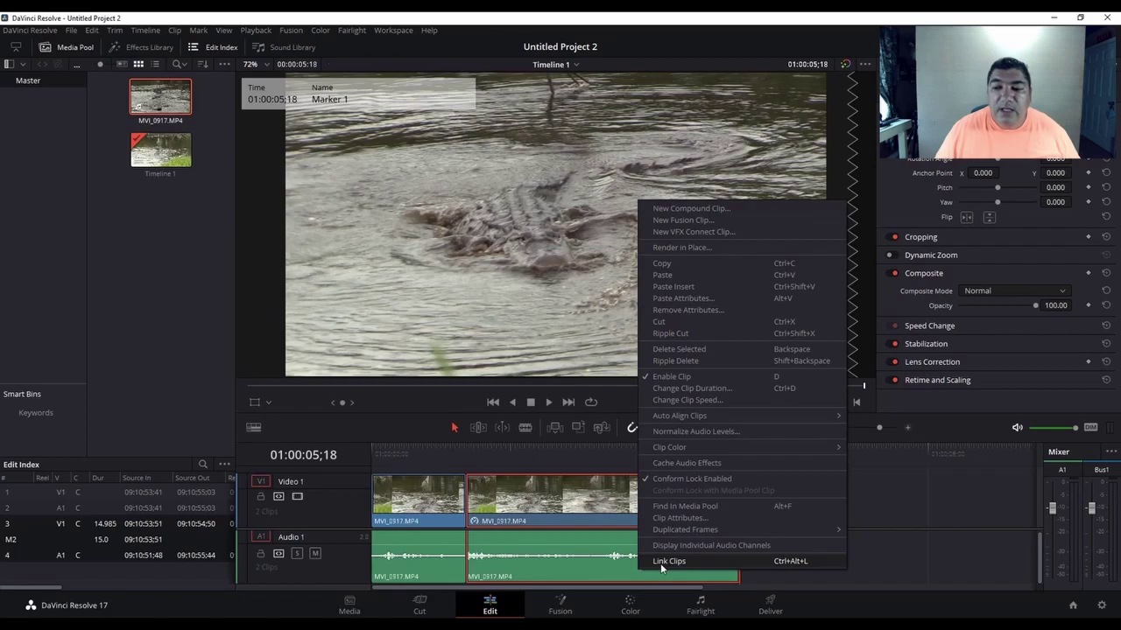
left_click(660, 563)
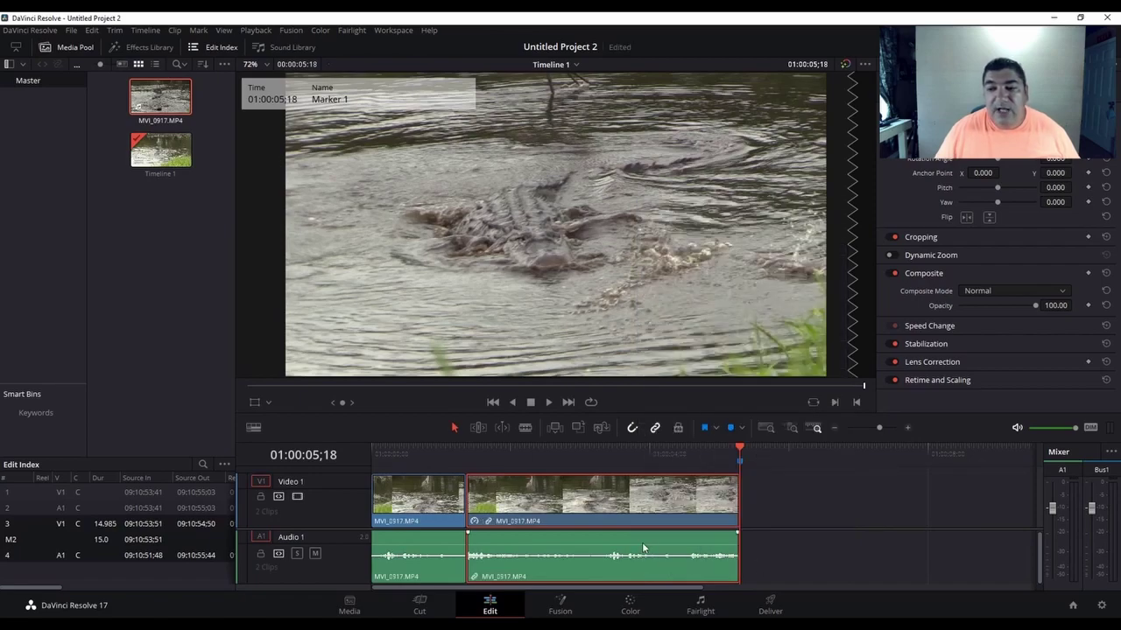
left_click(774, 538)
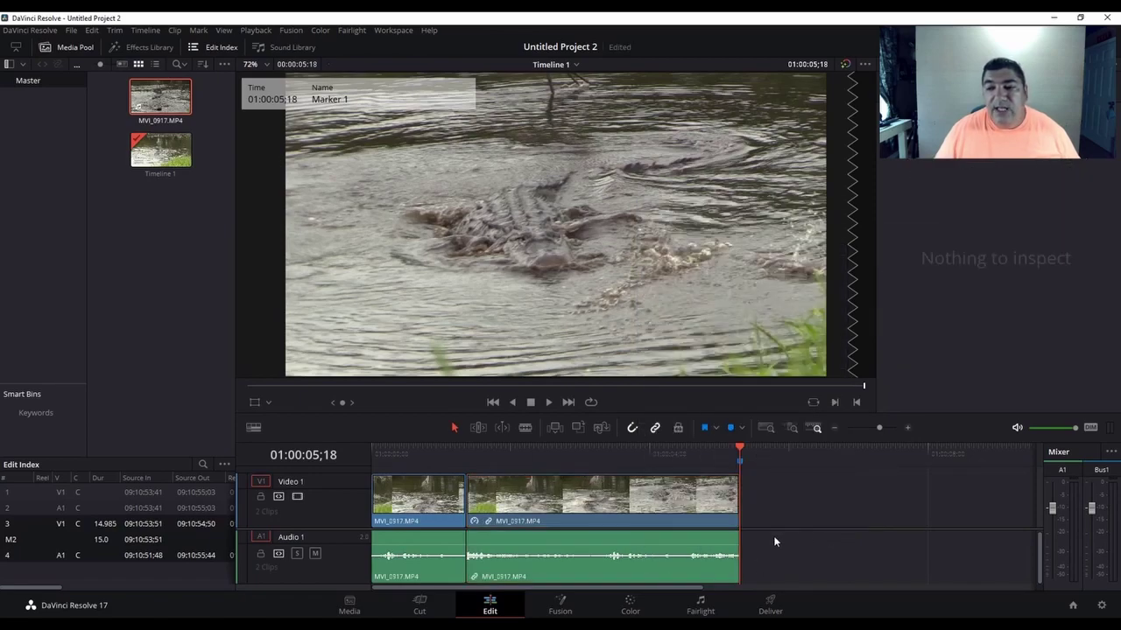
left_click(662, 498)
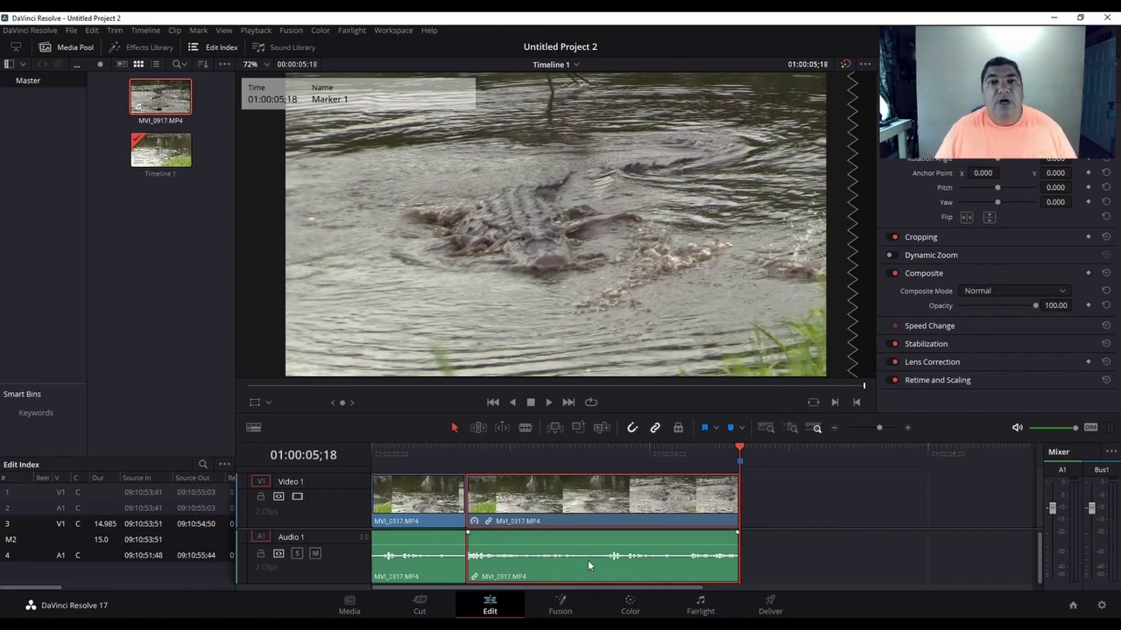
Extend the linked slowed clip's end to 01:00:17;48, and split its video and audio at the 01:00:05;18 marker
left_click(739, 511)
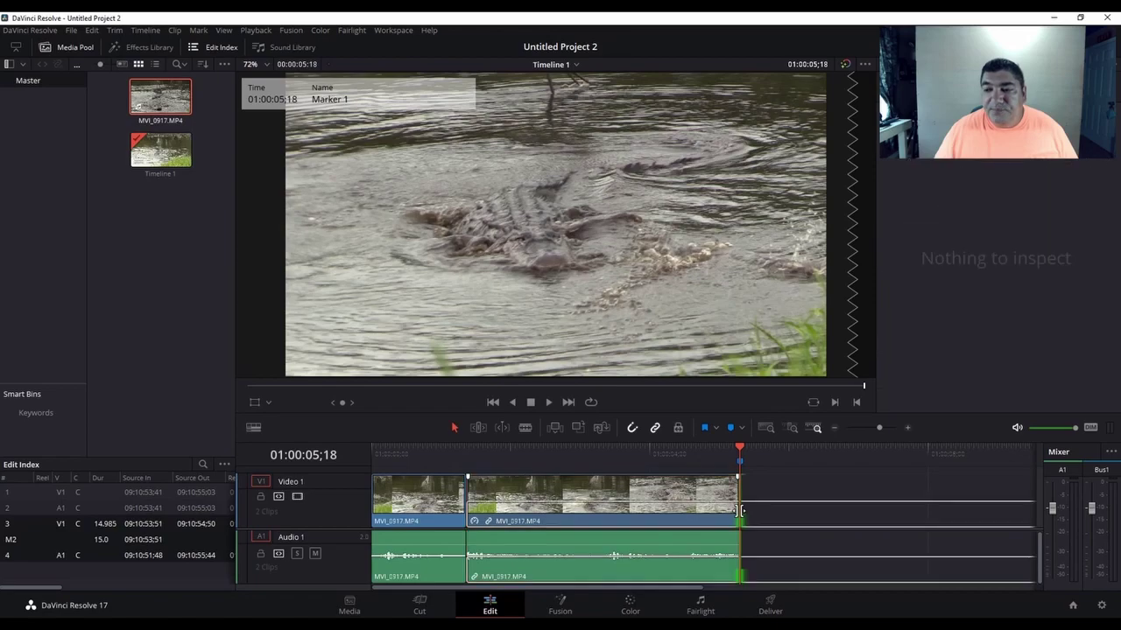
left_click_drag(740, 511, 942, 514)
left_click_drag(751, 589, 574, 610)
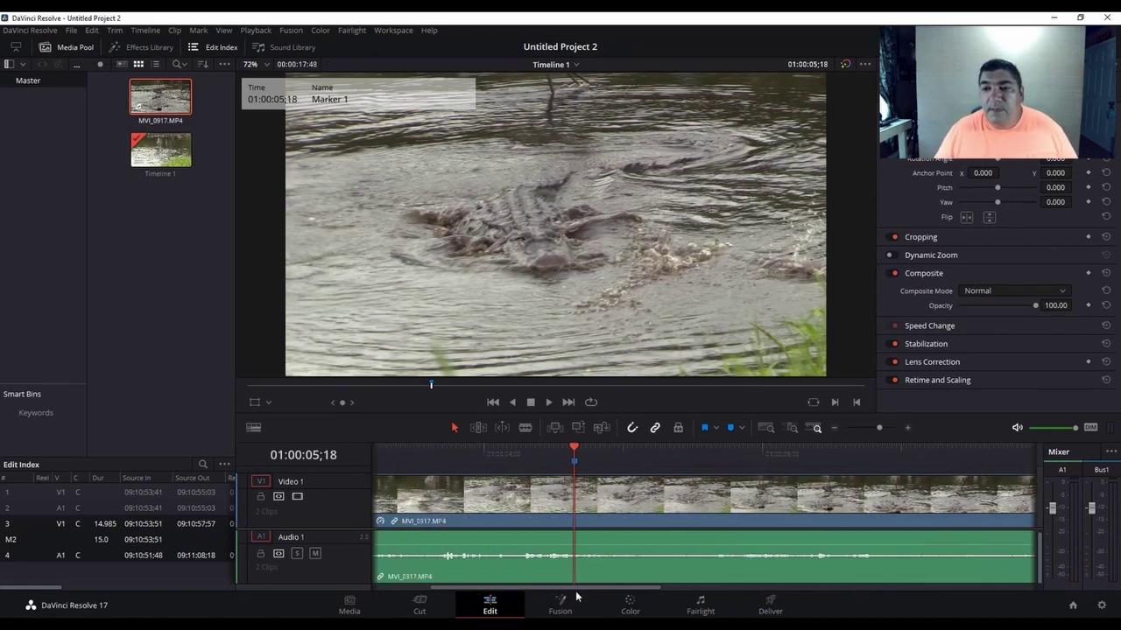
left_click(575, 497)
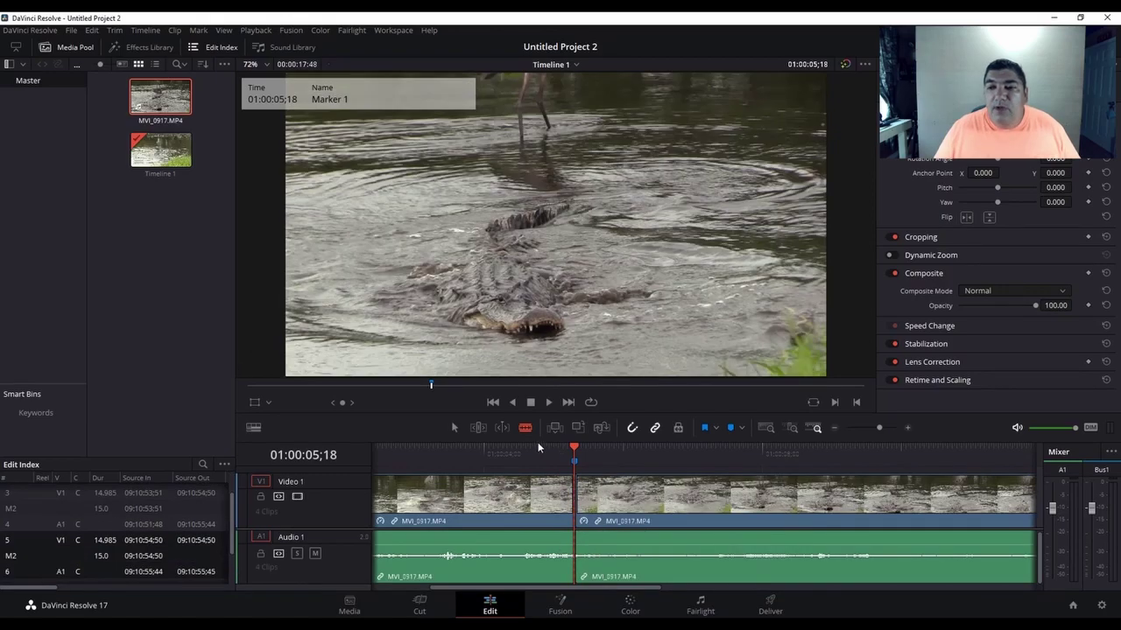
left_click(454, 426)
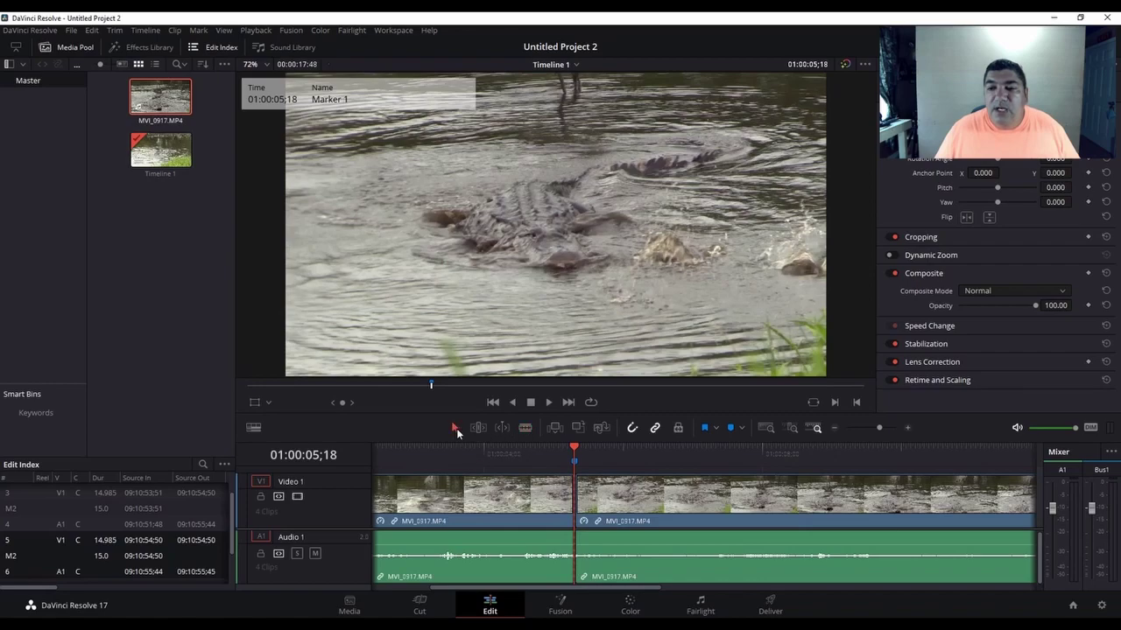
Select and preview the section after the split, and return the playhead to 01:00:05;19
left_click(604, 505)
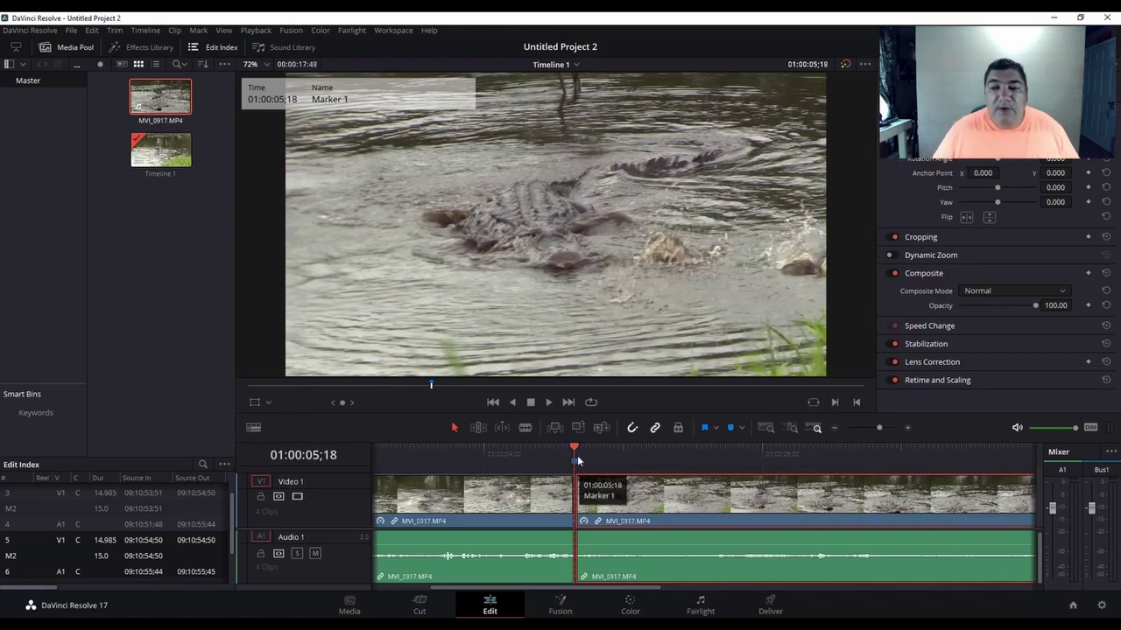
left_click(548, 402)
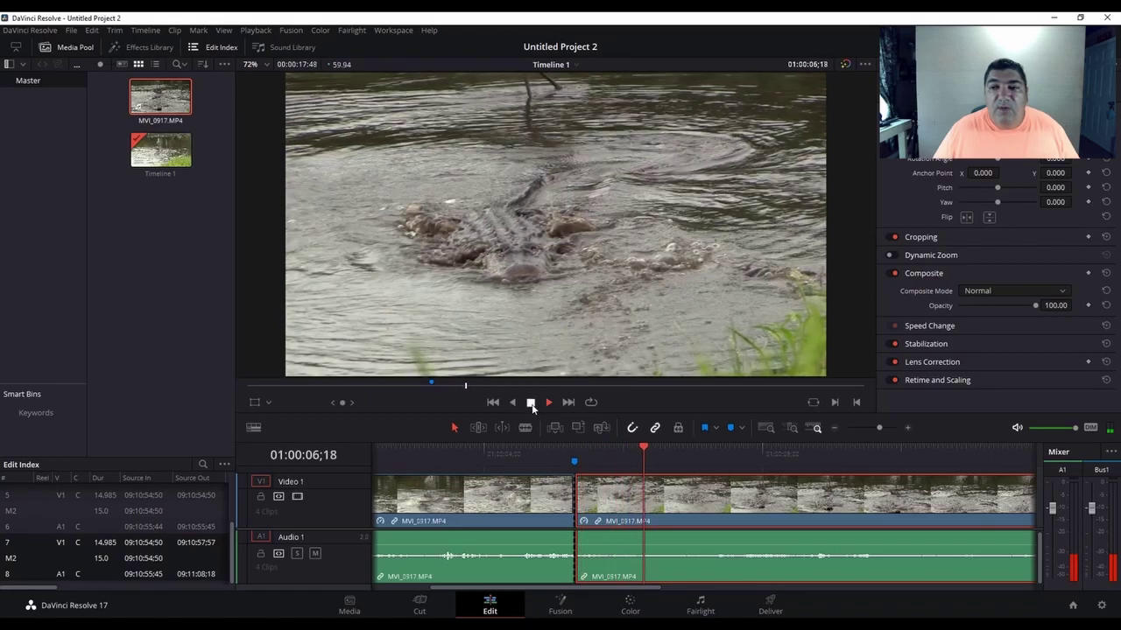
left_click(531, 402)
left_click_drag(658, 448, 578, 455)
Change the clip speed of the section after the split to 100%
right_click(631, 507)
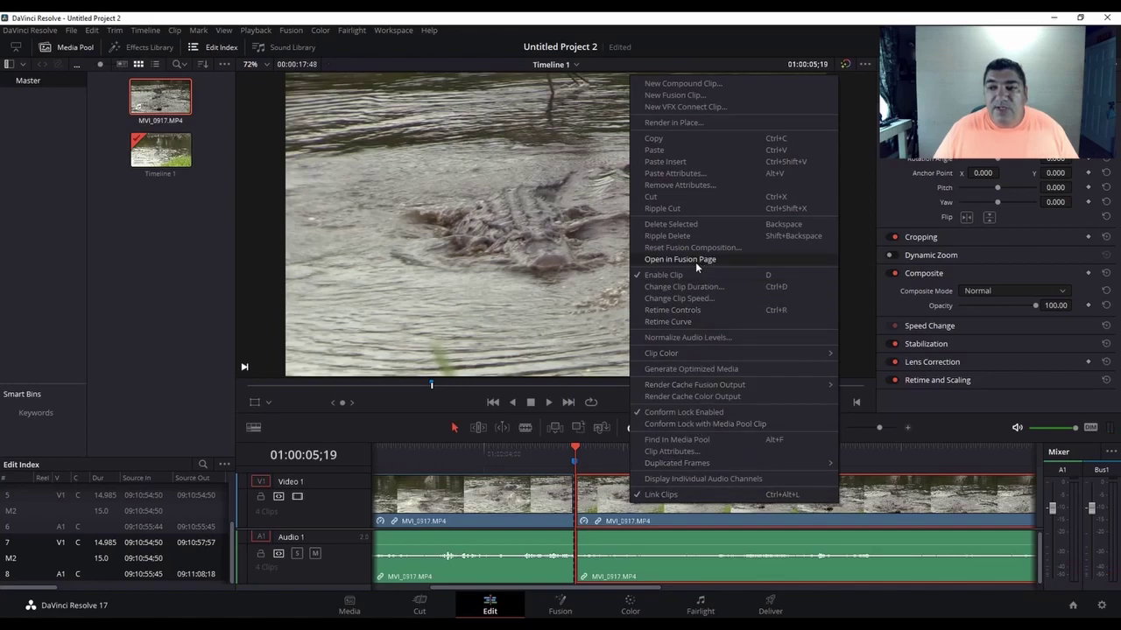
left_click(668, 298)
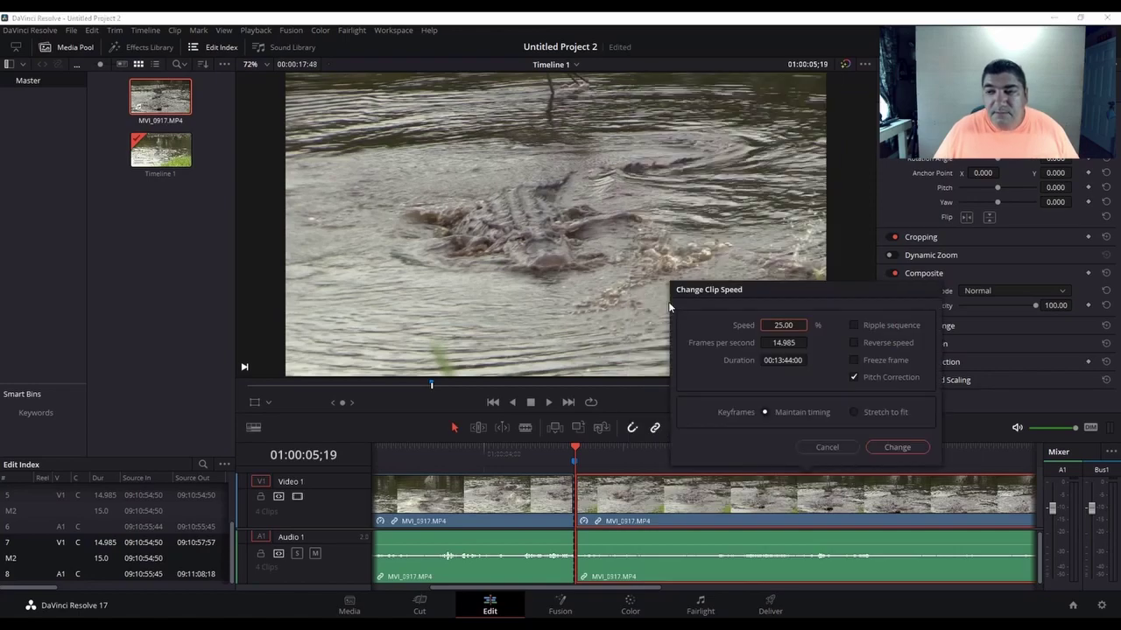
left_click(777, 329)
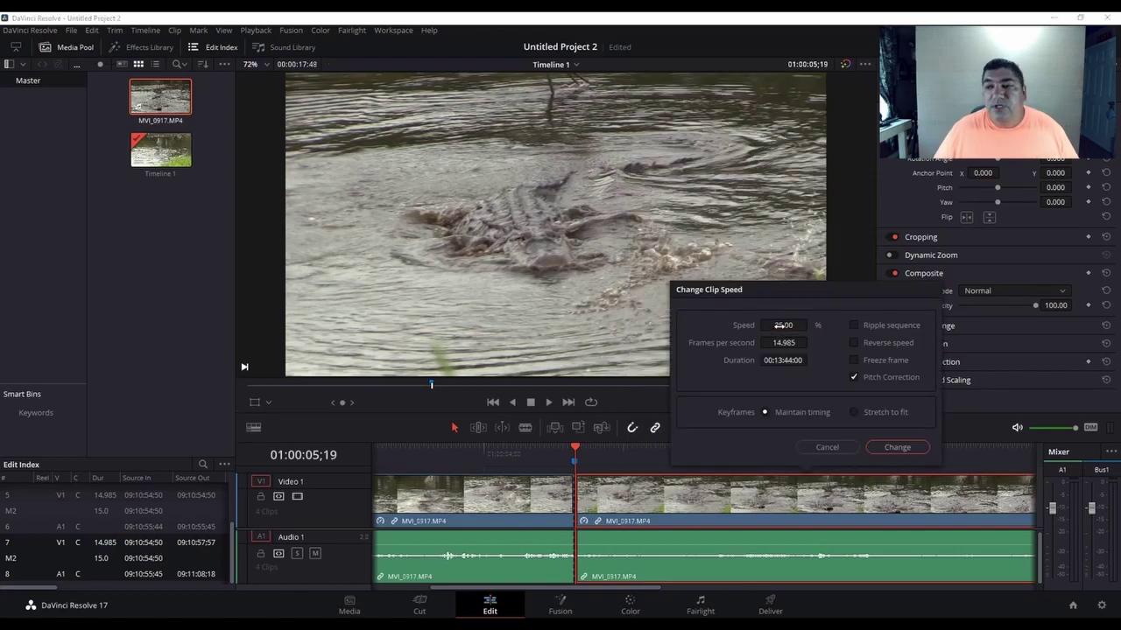
type("100")
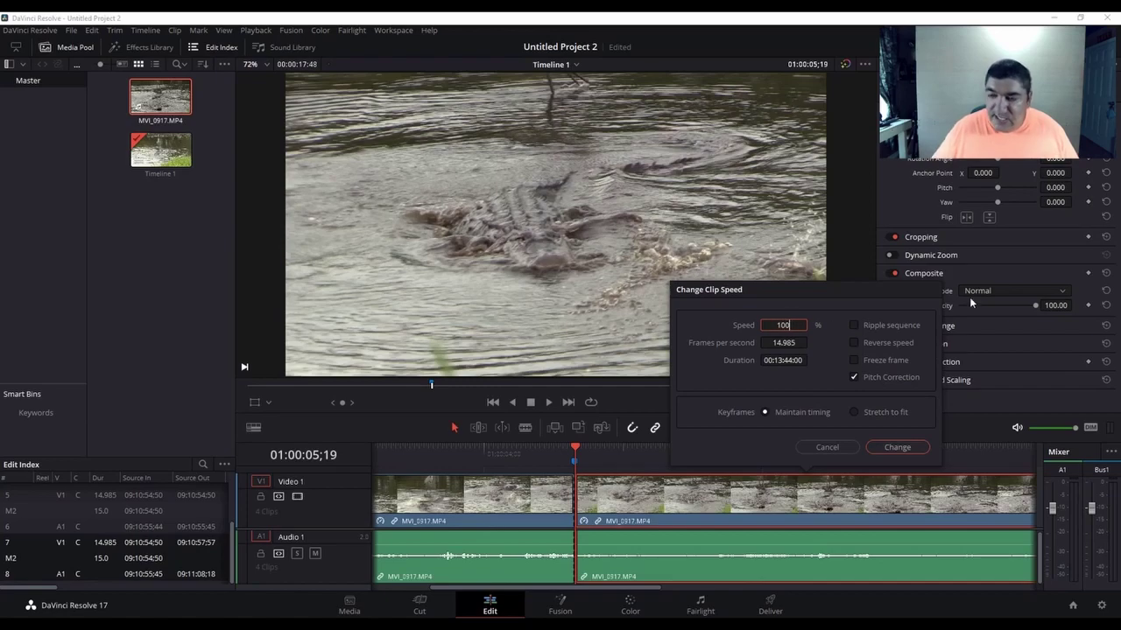
key("Return")
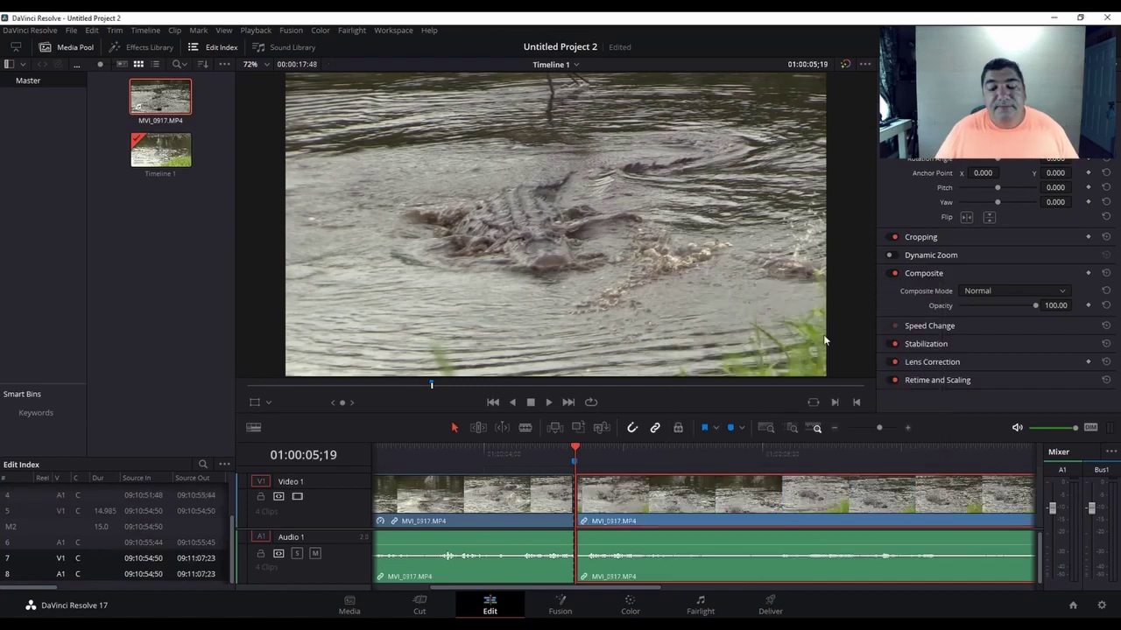
Play the whole timeline from its start to its end to review the finished replay
left_click_drag(575, 593, 453, 593)
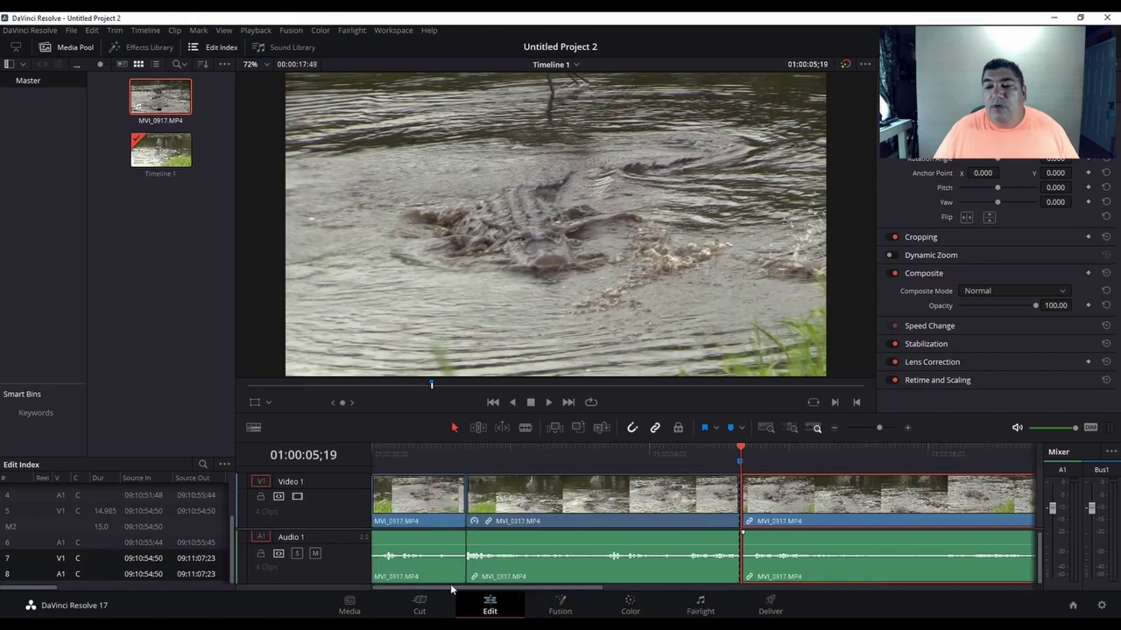
left_click_drag(393, 457, 372, 454)
left_click(547, 403)
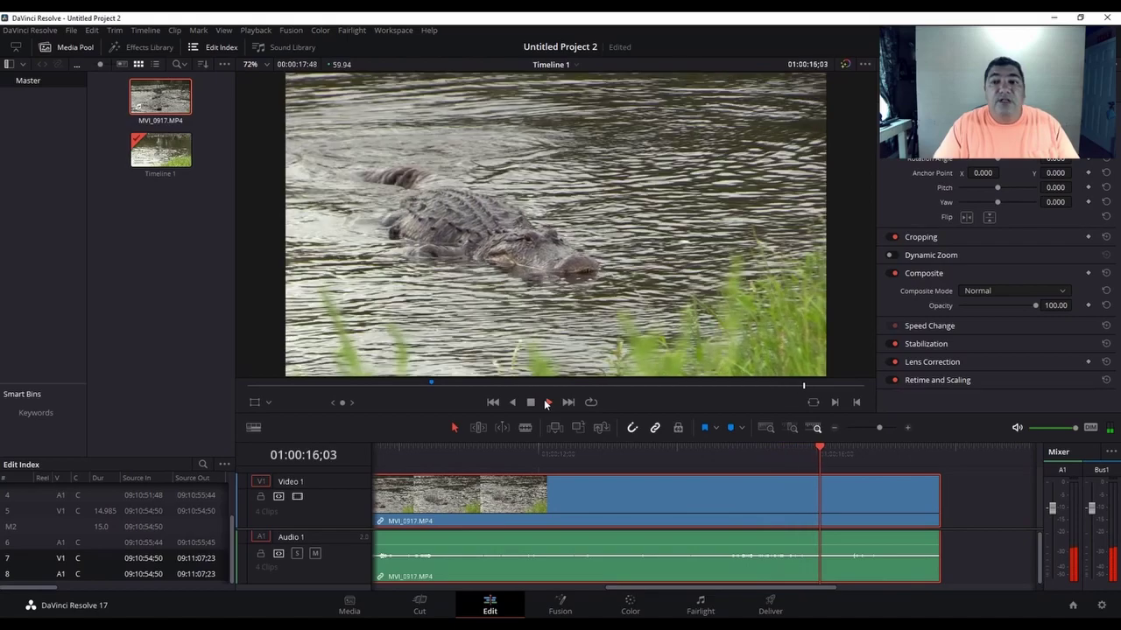
left_click(546, 402)
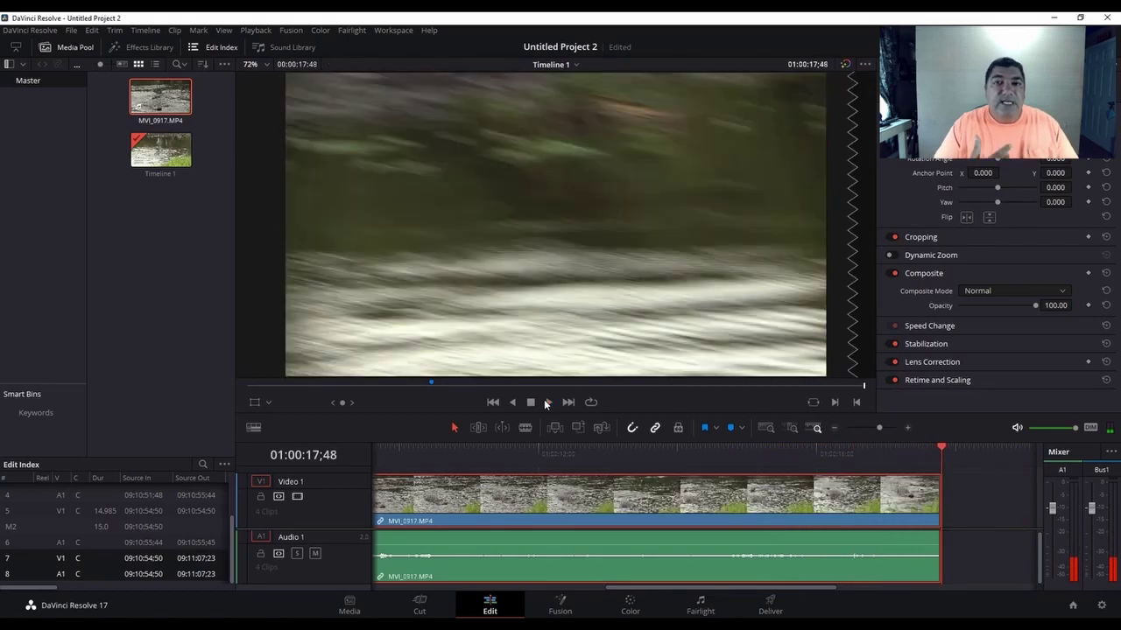